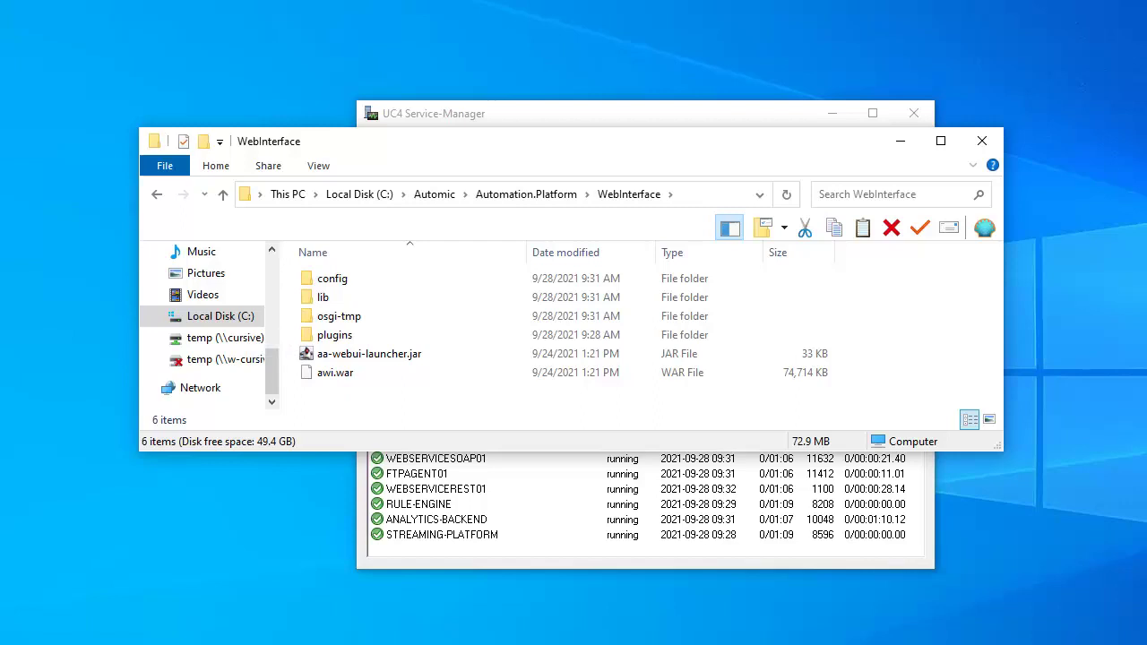
# Close the WebInterface folder window and open the properties of the AWI service in the UC4 Service-Manager
pyautogui.click(984, 142)
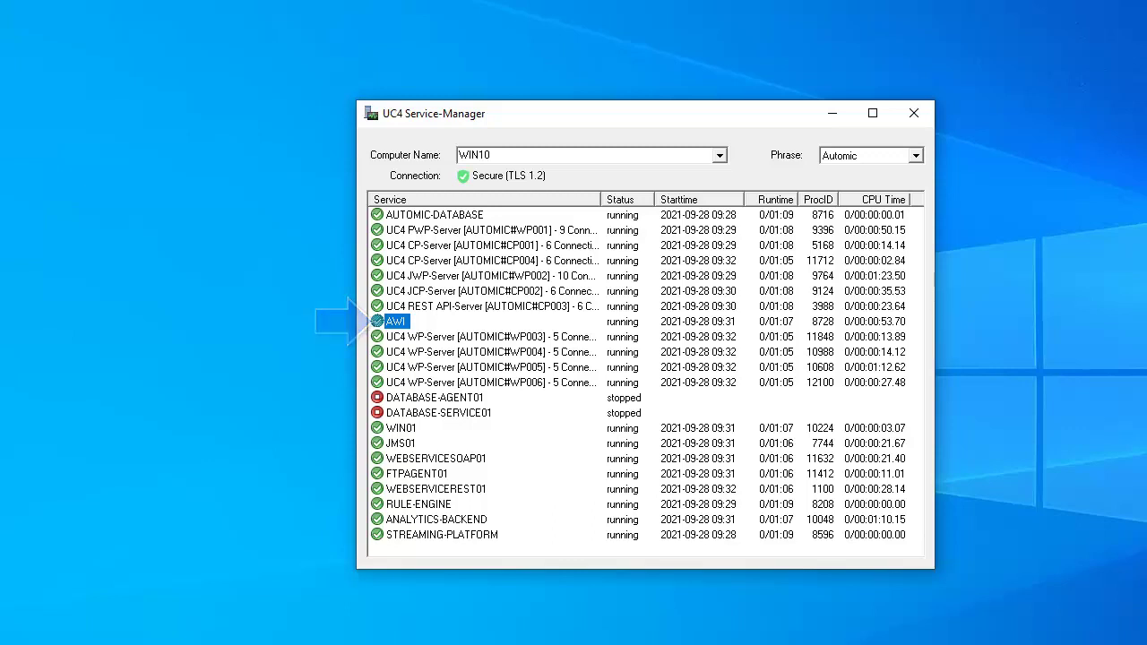
pyautogui.rightClick(396, 322)
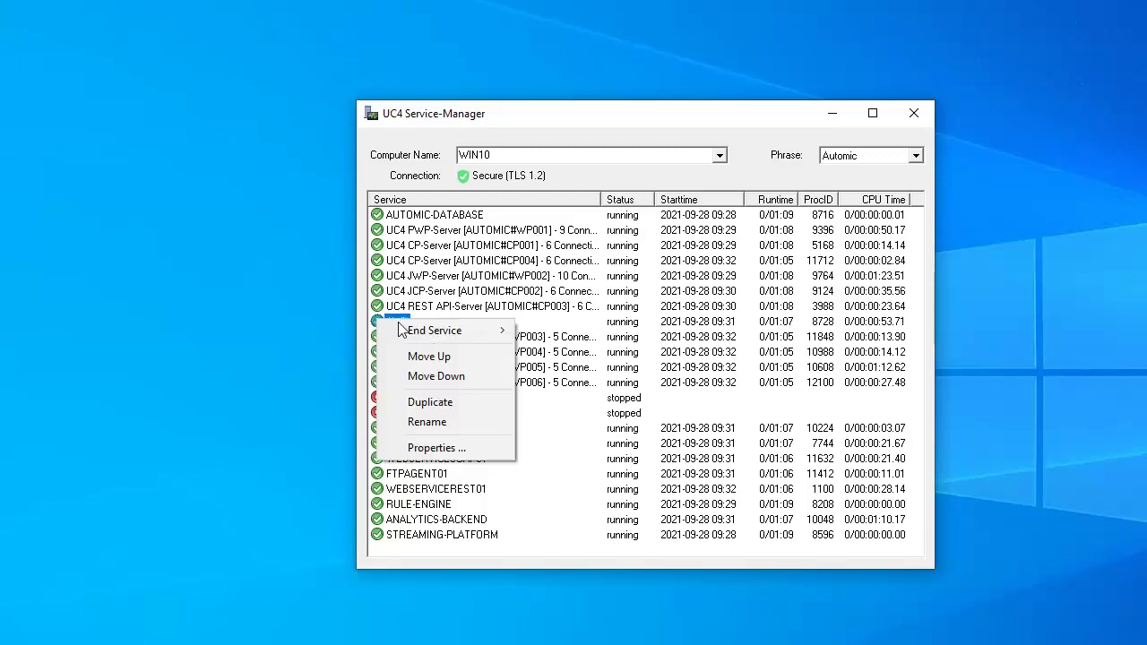
pyautogui.click(432, 448)
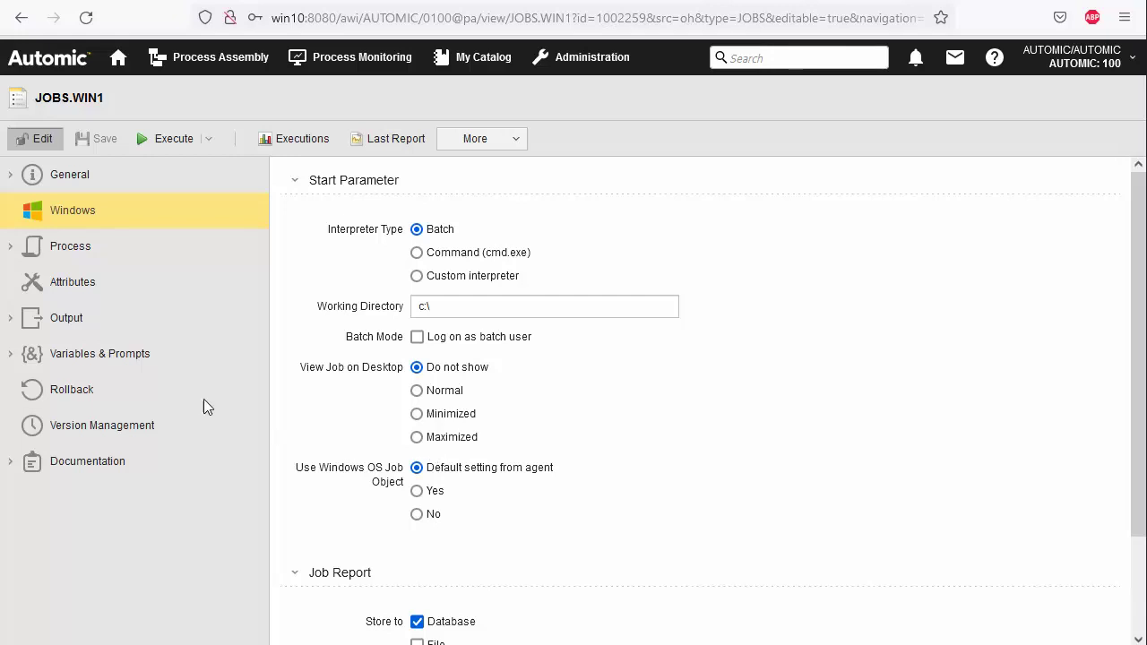
# Return from JOBS.WIN1 to the JOBS folder, and visit the Process Monitoring and Administration perspectives
pyautogui.click(24, 18)
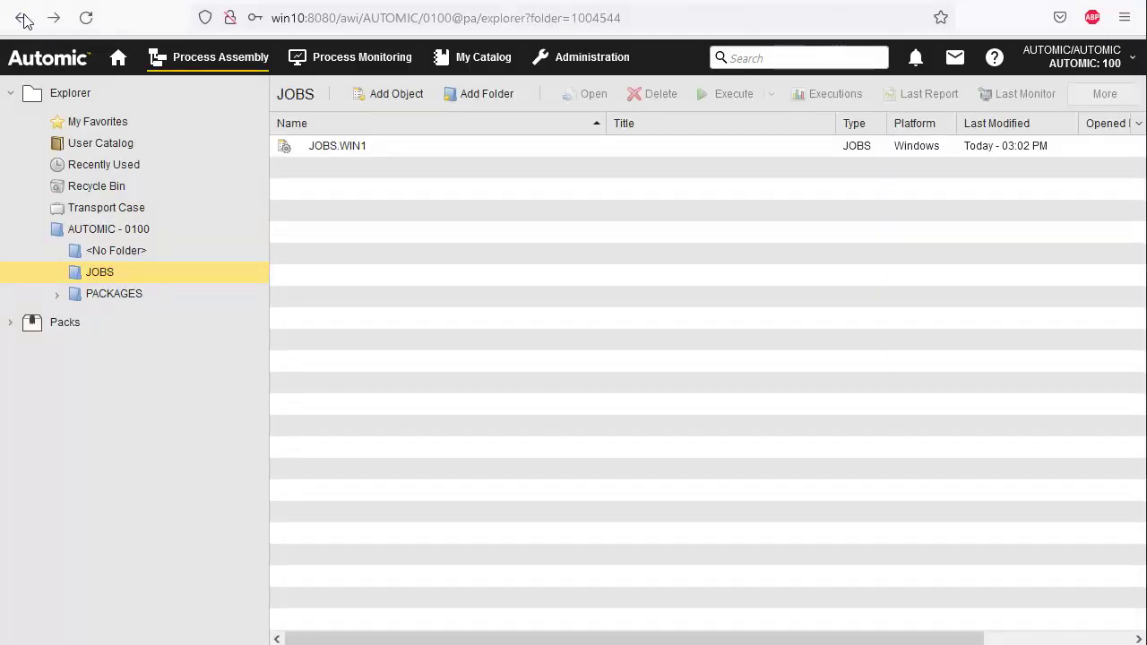
pyautogui.click(375, 59)
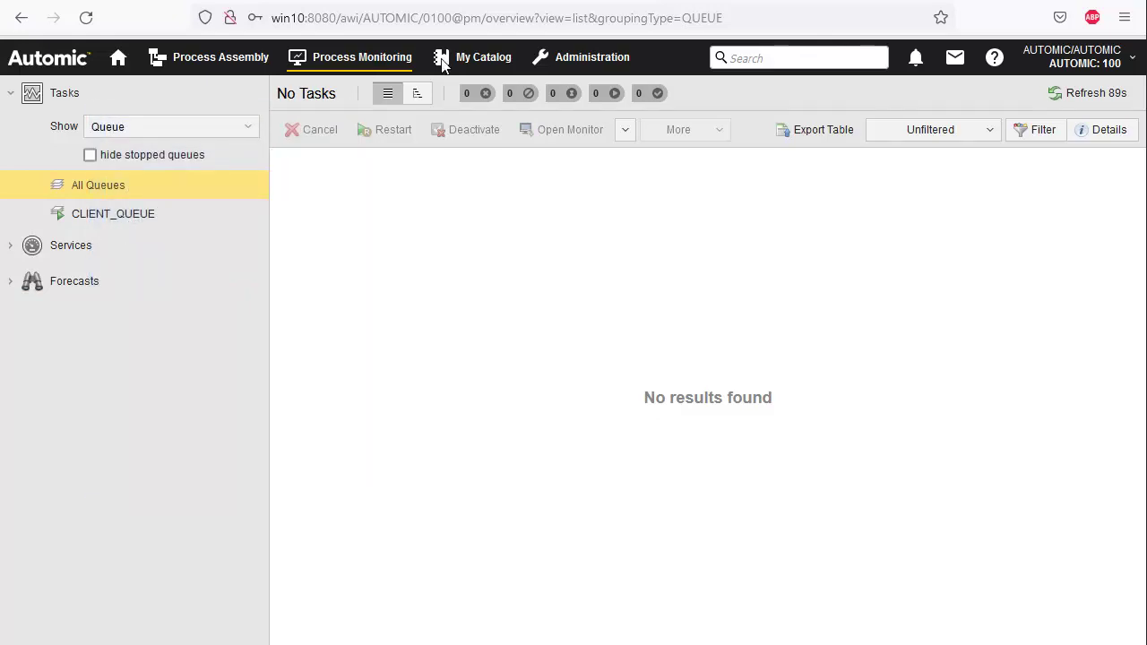
pyautogui.click(592, 56)
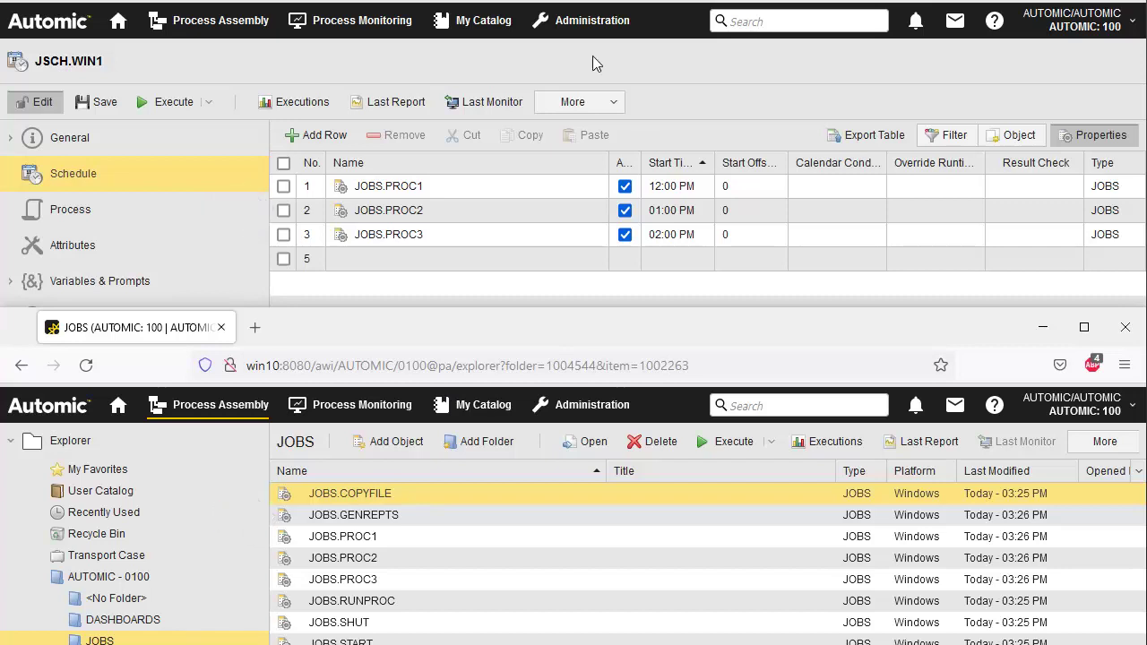
# Add the JOBS.GENREPTS job from the JOBS folder to the JSCH.WIN1 schedule
pyautogui.moveTo(371, 512); pyautogui.dragTo(341, 188)
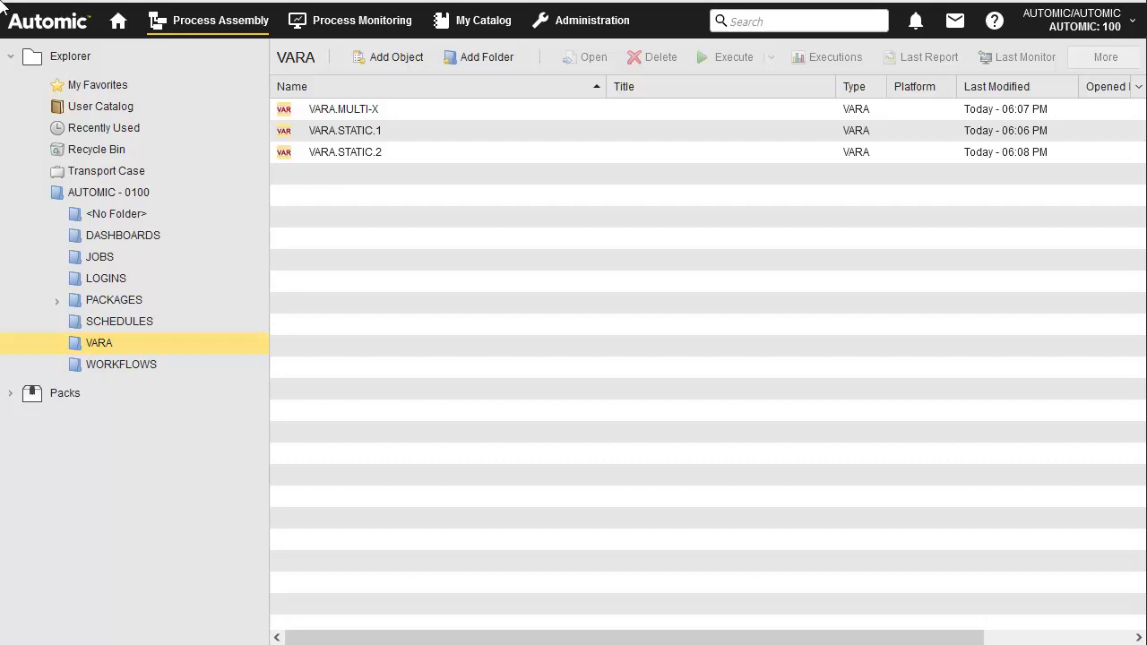
# Open VARA.STATIC.1 and copy its VAL1, VAL2 and VAL3 rows
pyautogui.doubleClick(357, 130)
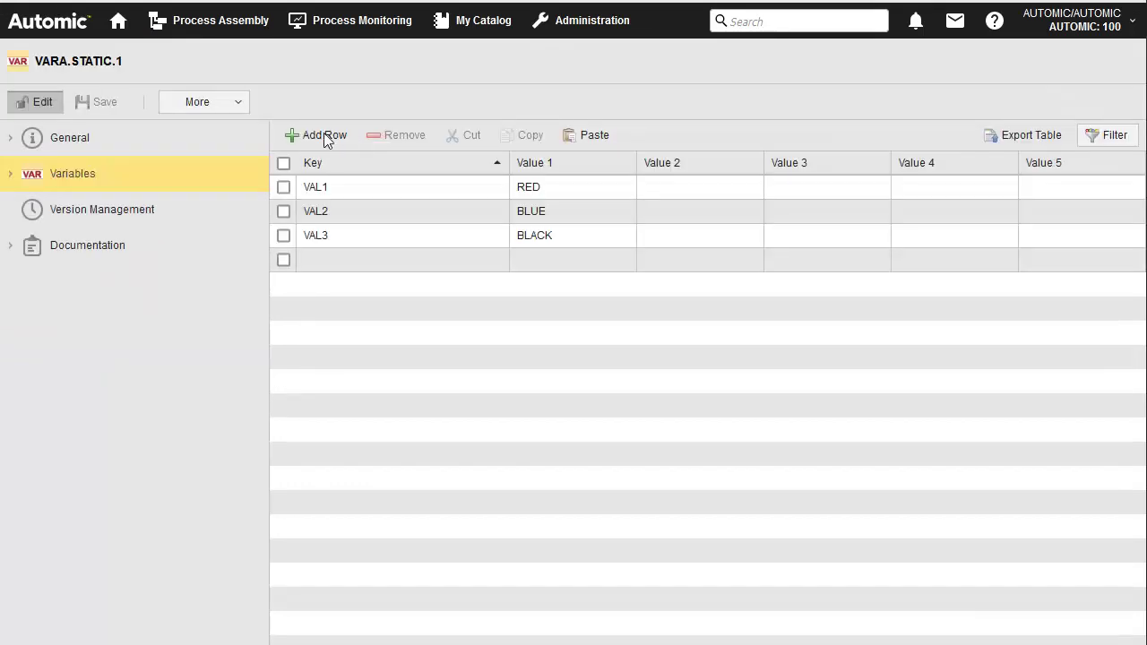
pyautogui.click(284, 188)
pyautogui.click(283, 211)
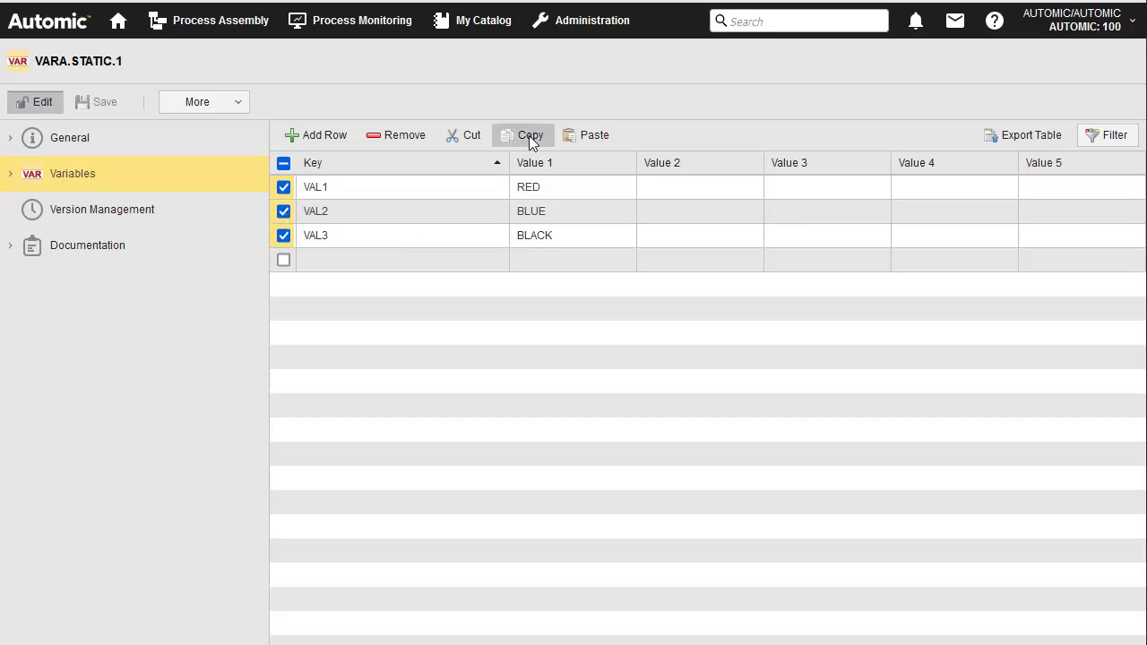
# Paste the copied rows into VARA.STATIC.2 and close the object, discarding the changes
pyautogui.click(224, 21)
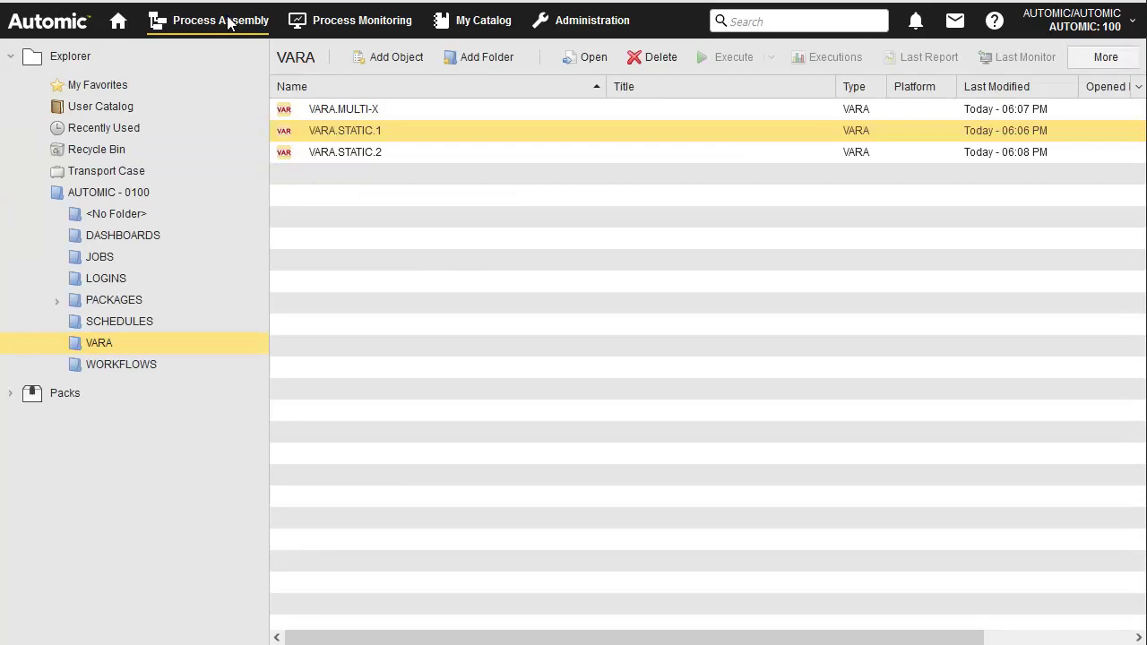
pyautogui.doubleClick(361, 153)
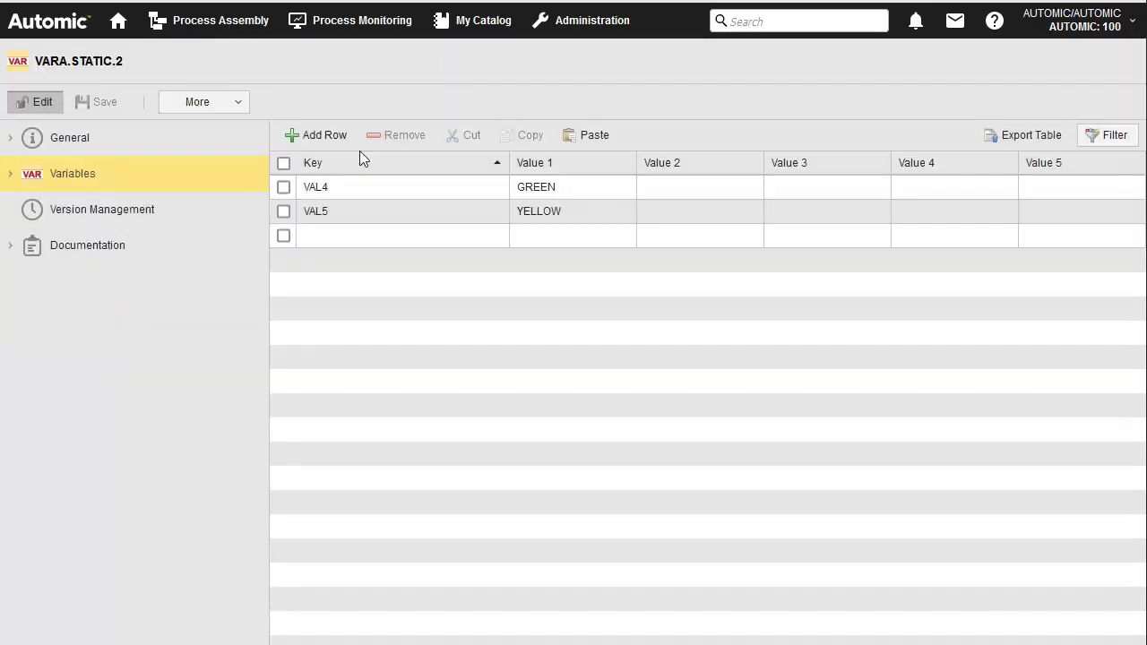
pyautogui.click(588, 136)
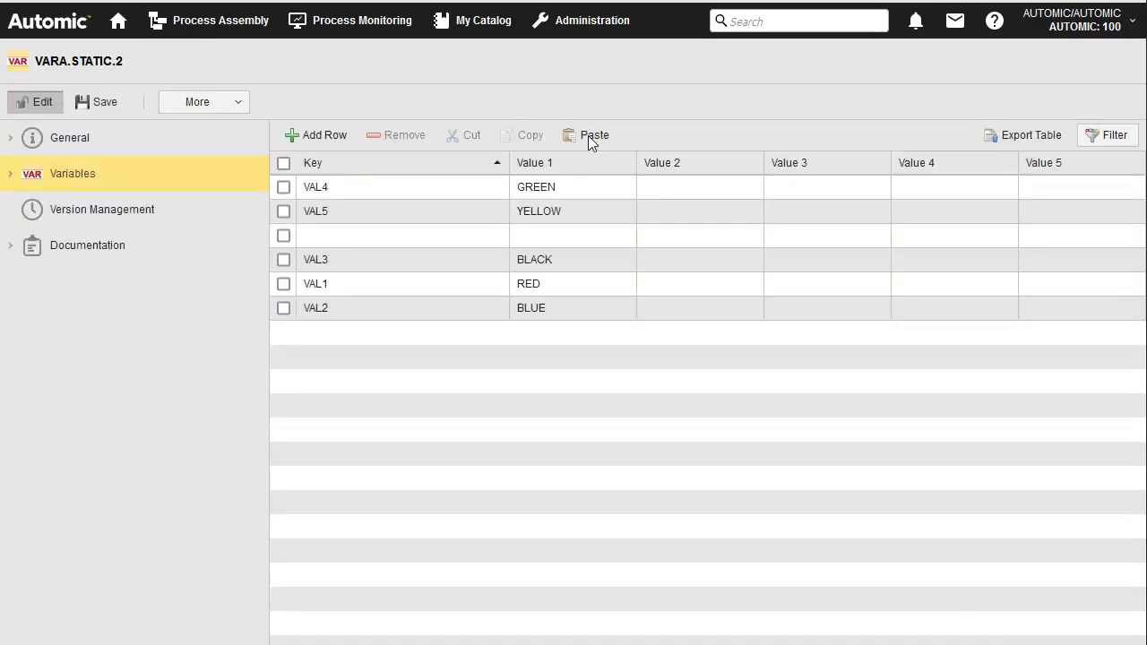
pyautogui.click(222, 21)
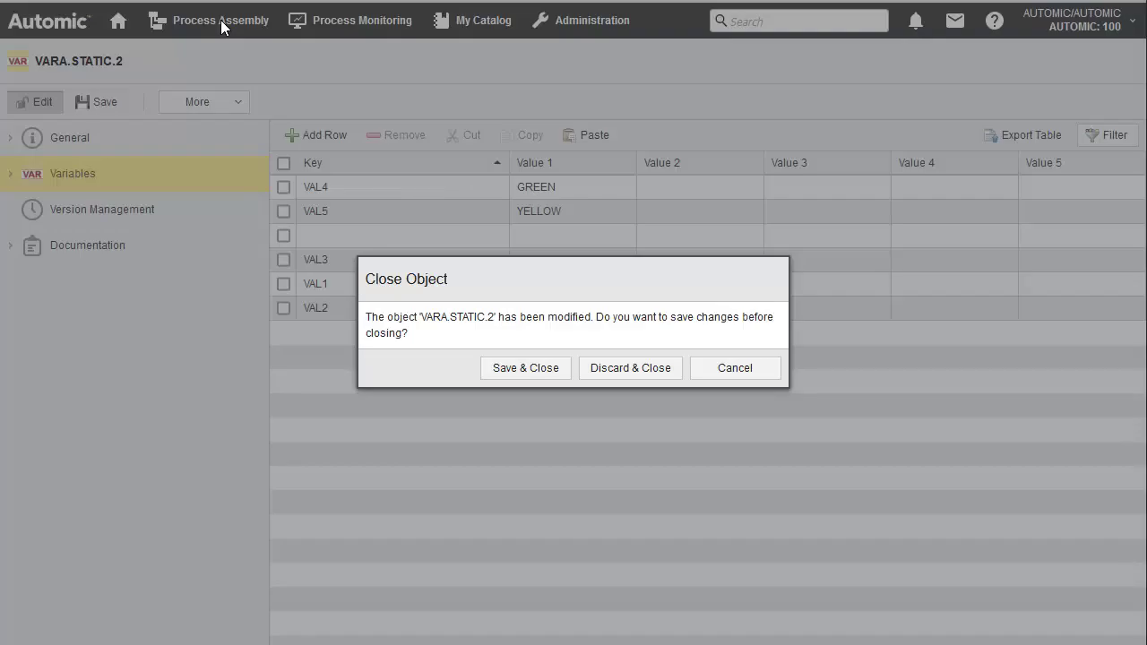
pyautogui.click(630, 369)
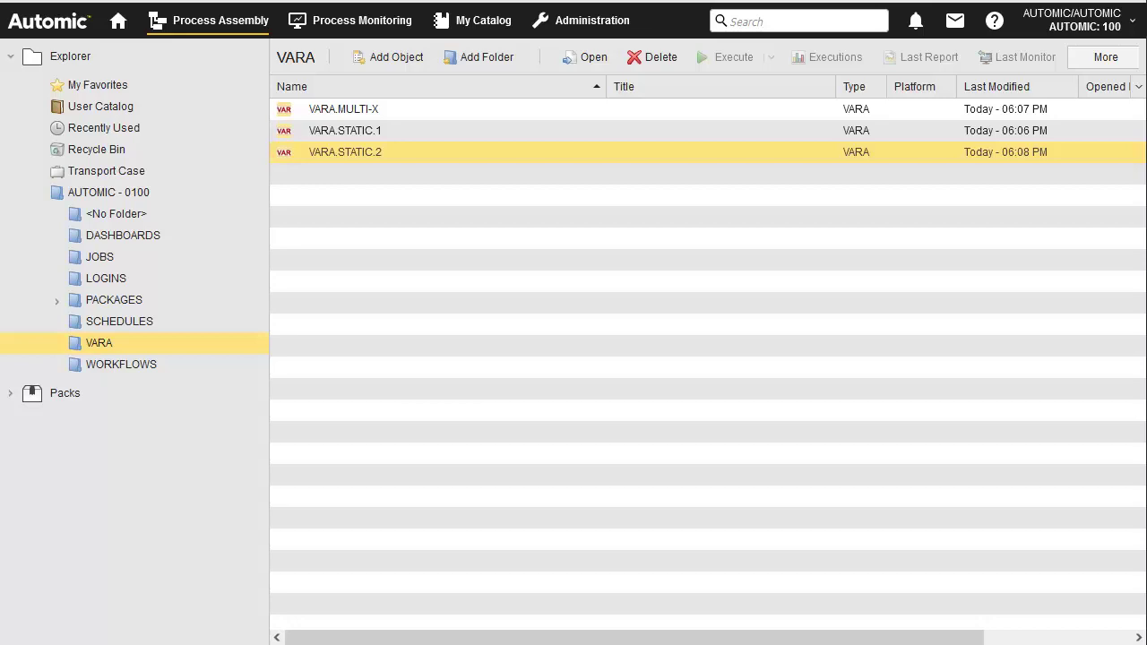
# Open VARA.MULTI-X and run a preview of its combined variable results
pyautogui.doubleClick(351, 107)
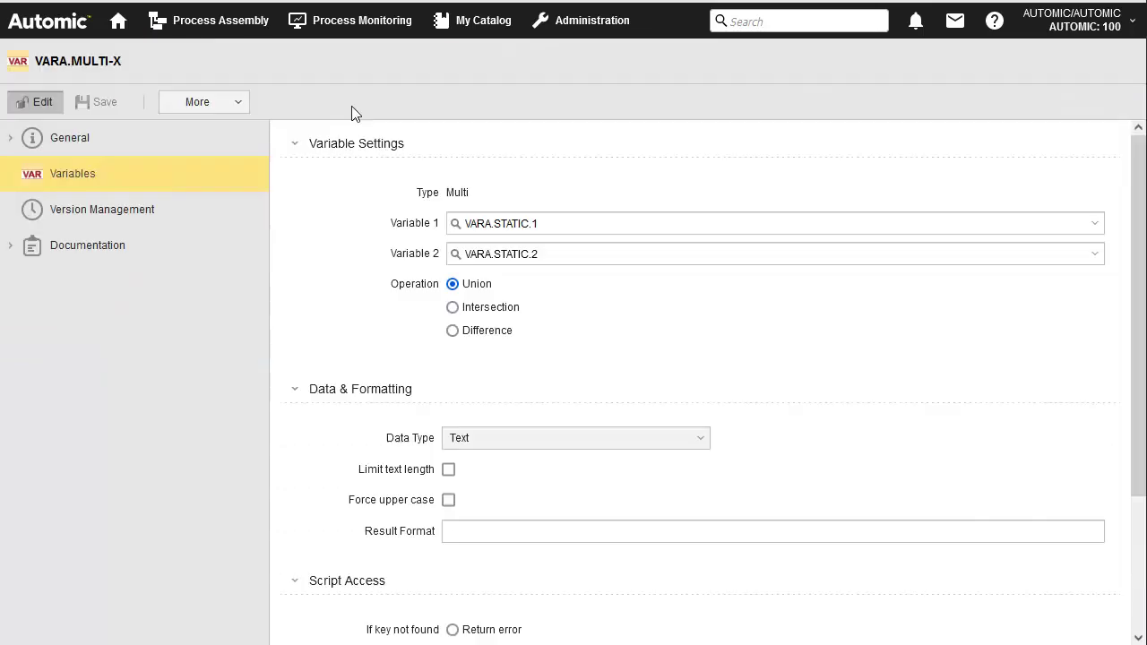
pyautogui.click(1141, 600)
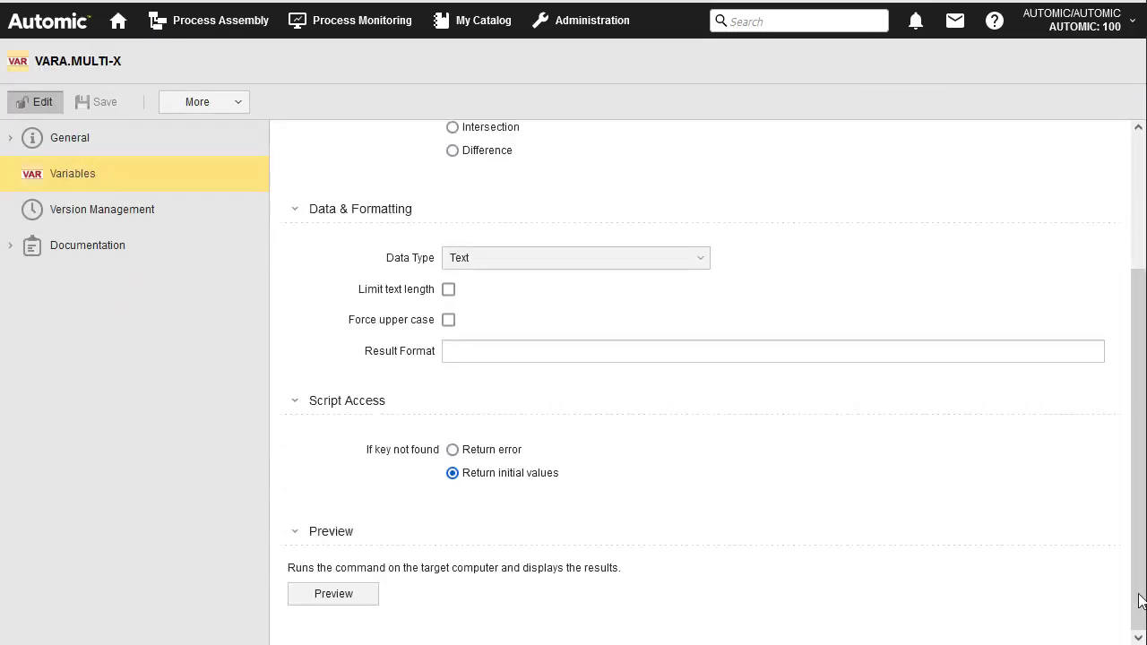
pyautogui.click(334, 594)
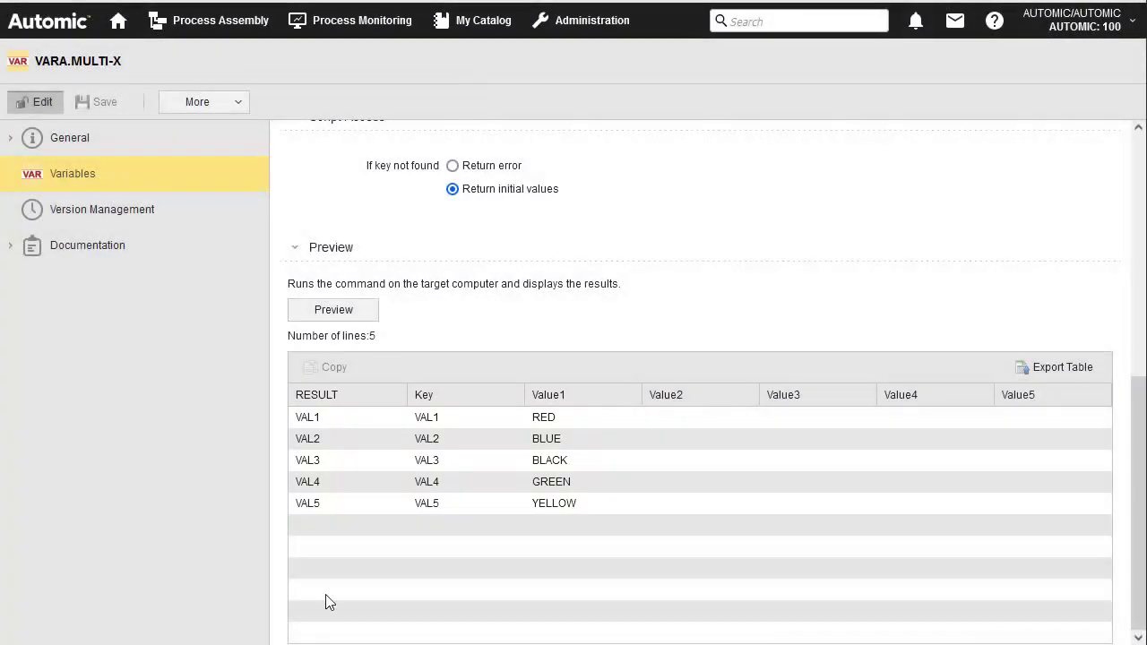
# Copy the VAL1 to VAL5 preview rows, and export the preview table as data.csv, opening it with Excel
pyautogui.click(314, 417)
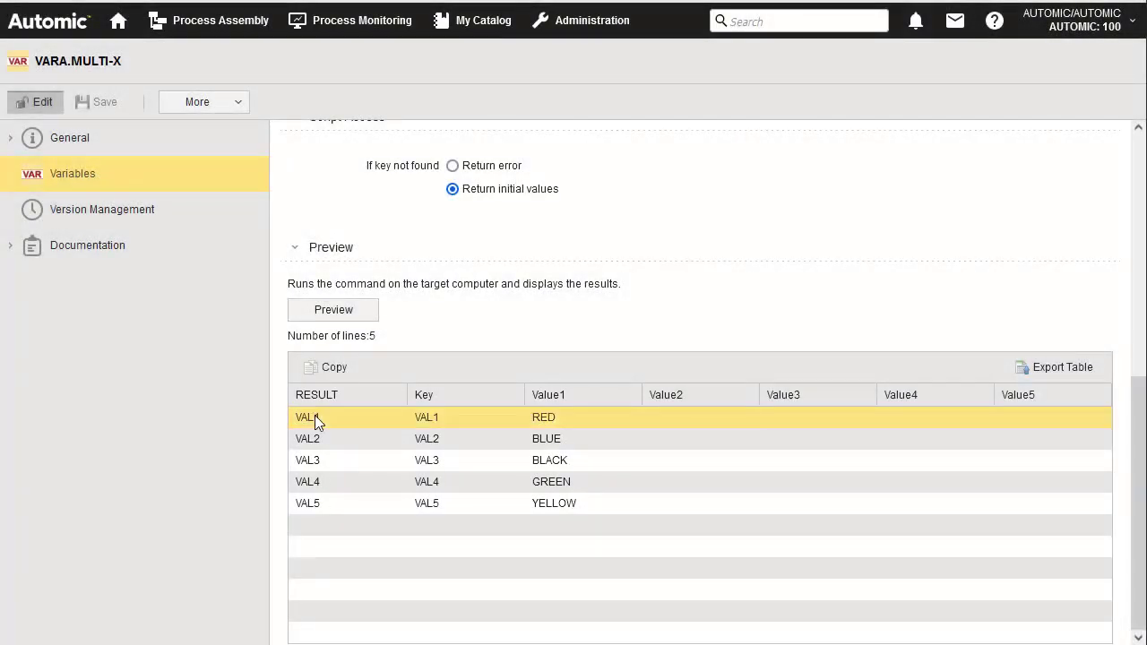
pyautogui.keyDown('shift'); pyautogui.click(310, 505); pyautogui.keyUp('shift')
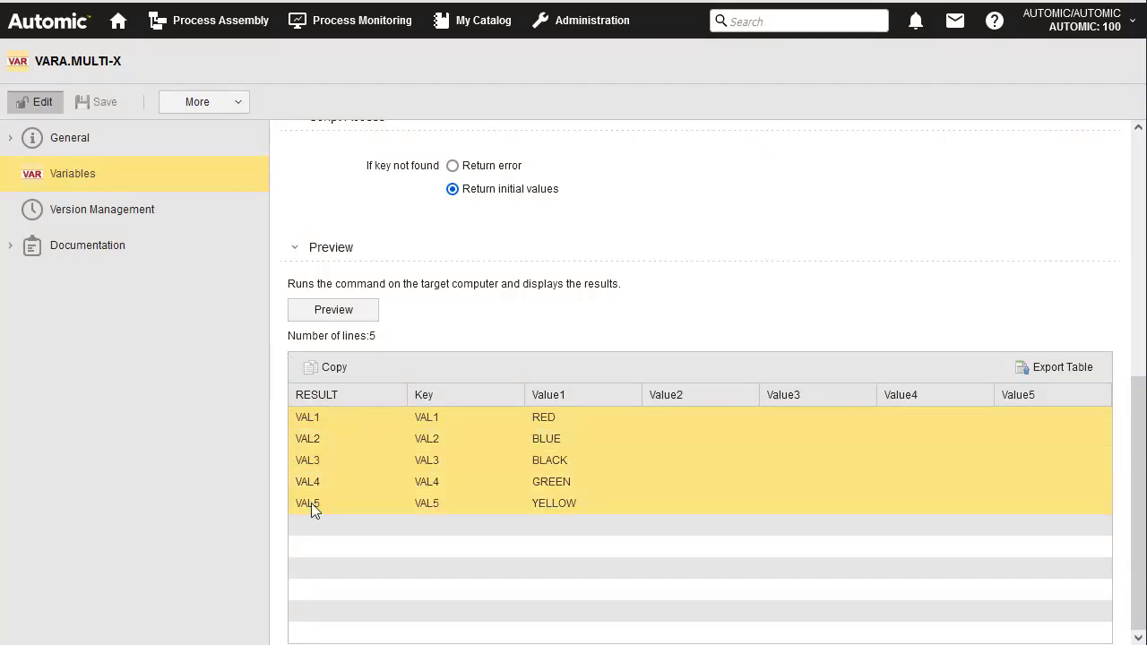
pyautogui.click(328, 370)
pyautogui.click(1060, 371)
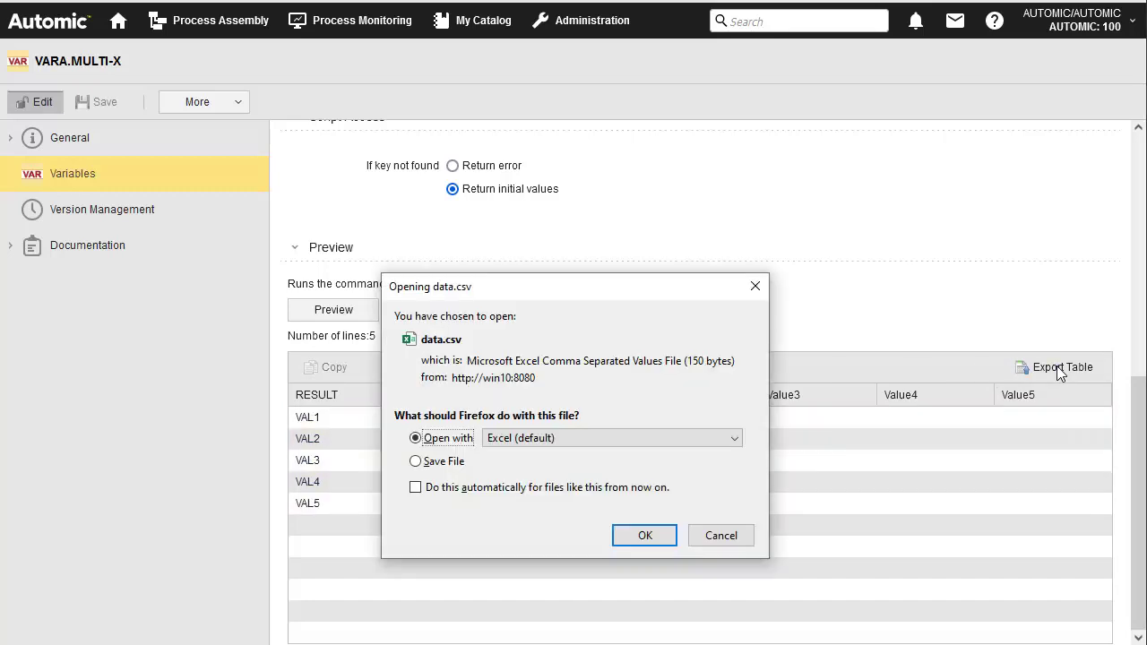
pyautogui.click(646, 535)
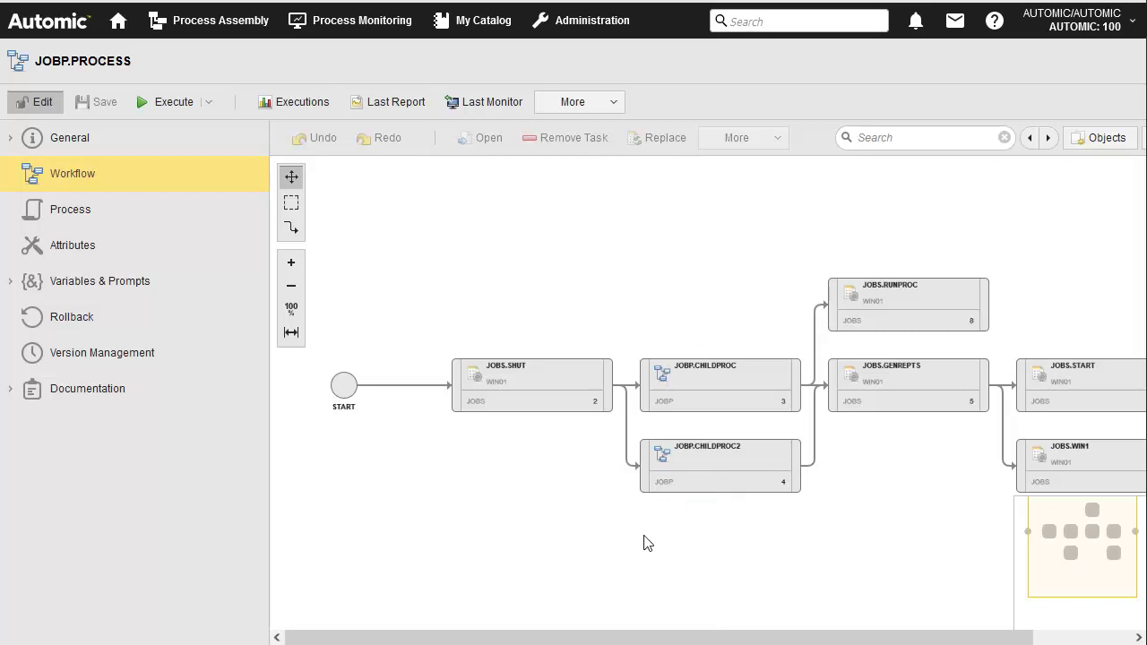
# Execute the JOBP.PROCESS workflow and open its last monitor
pyautogui.click(175, 102)
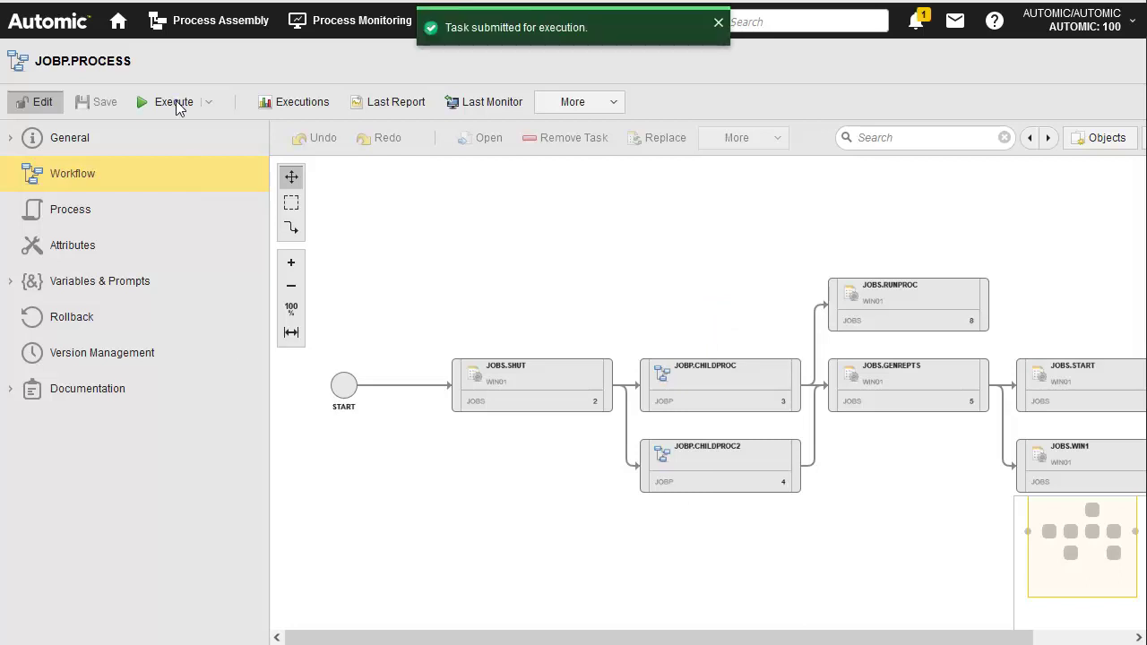
pyautogui.click(491, 103)
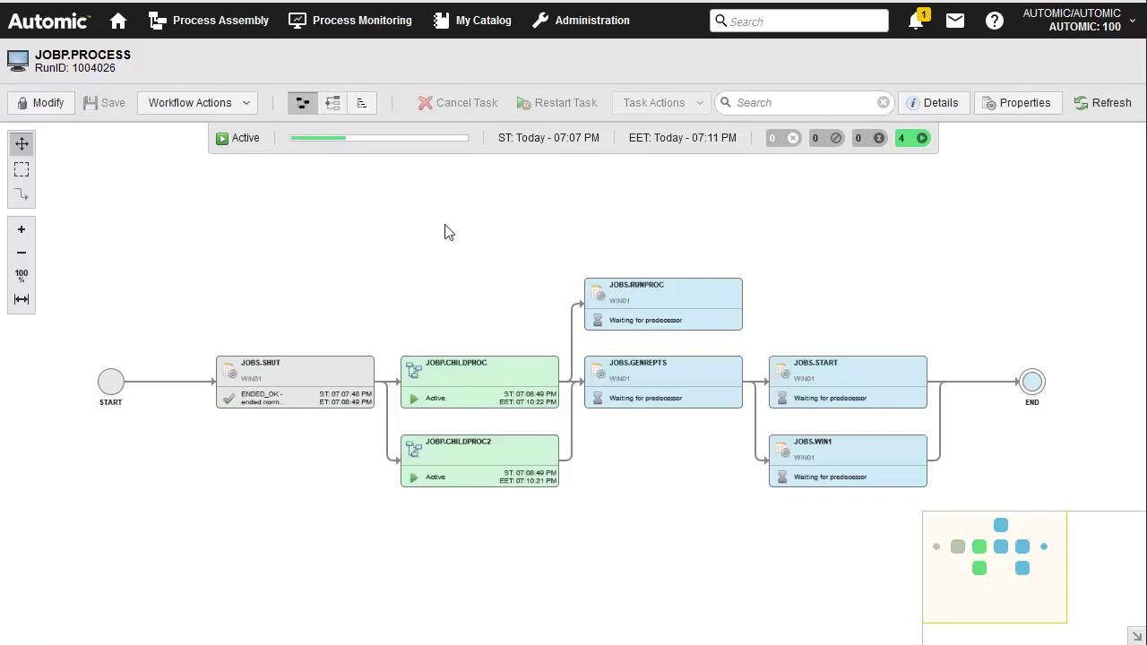
# Suspend JOBP.CHILDPROC and JOBP.CHILDPROC2 together recursively, and check the message log
pyautogui.click(439, 380)
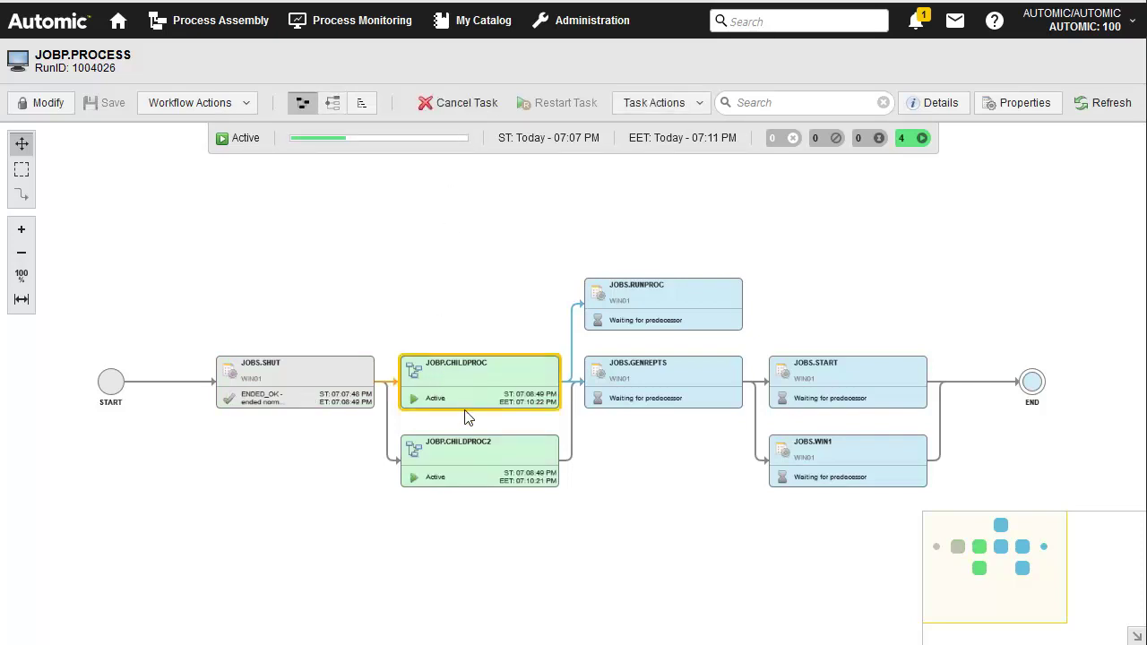
pyautogui.keyDown('ctrl'); pyautogui.click(468, 451); pyautogui.keyUp('ctrl')
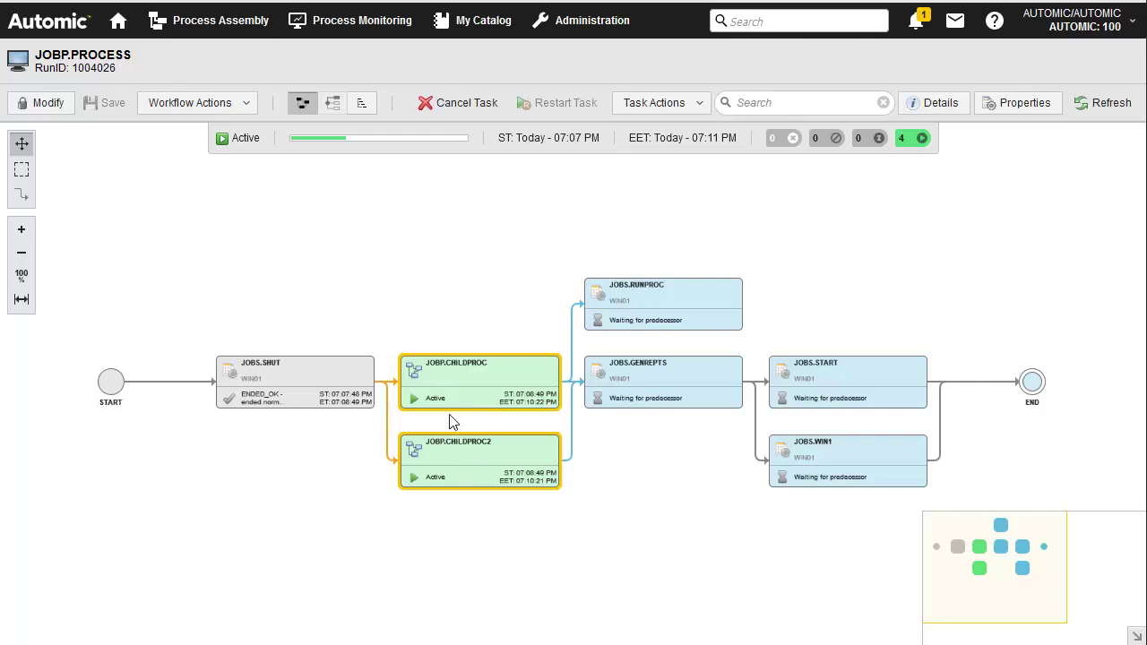
pyautogui.rightClick(447, 369)
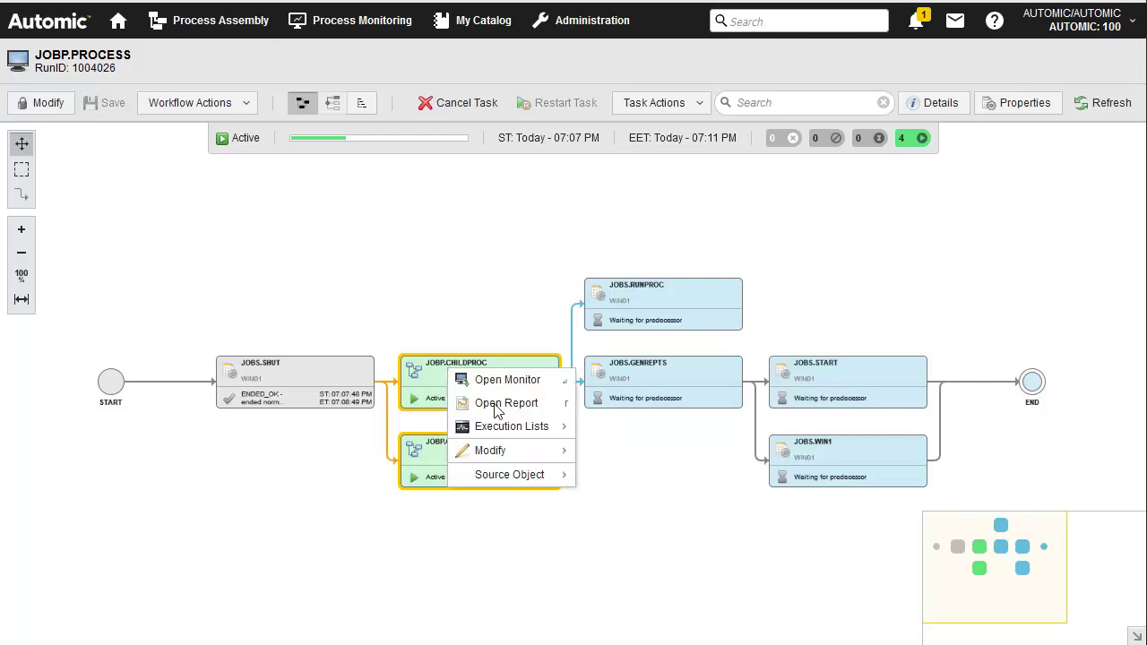
pyautogui.moveTo(501, 450)
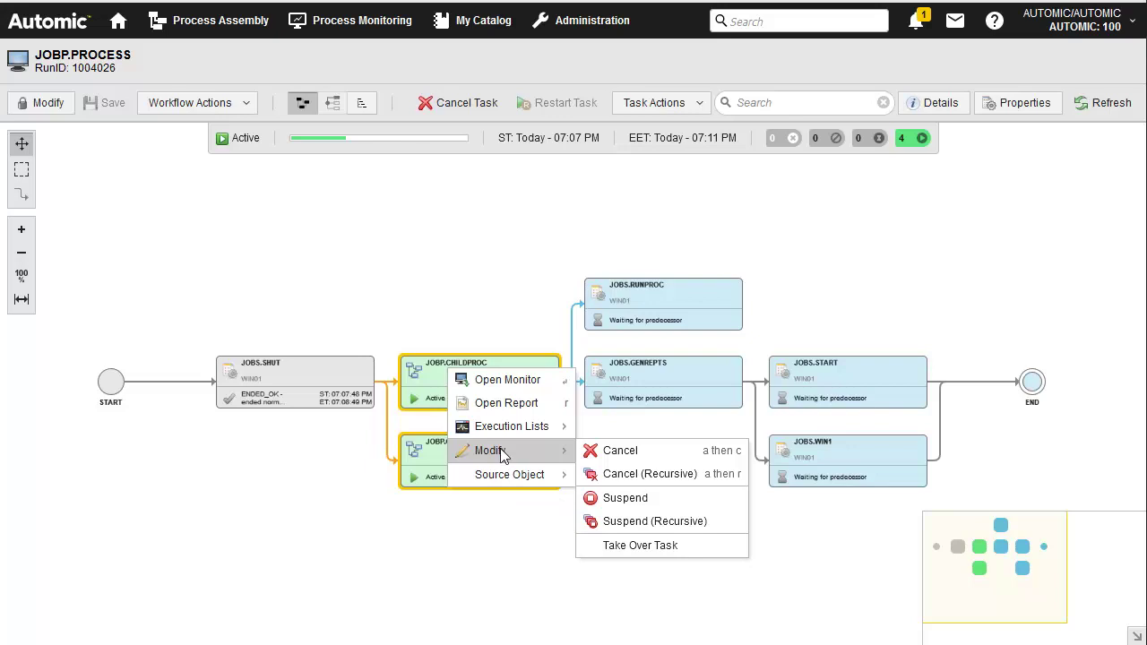
pyautogui.click(636, 520)
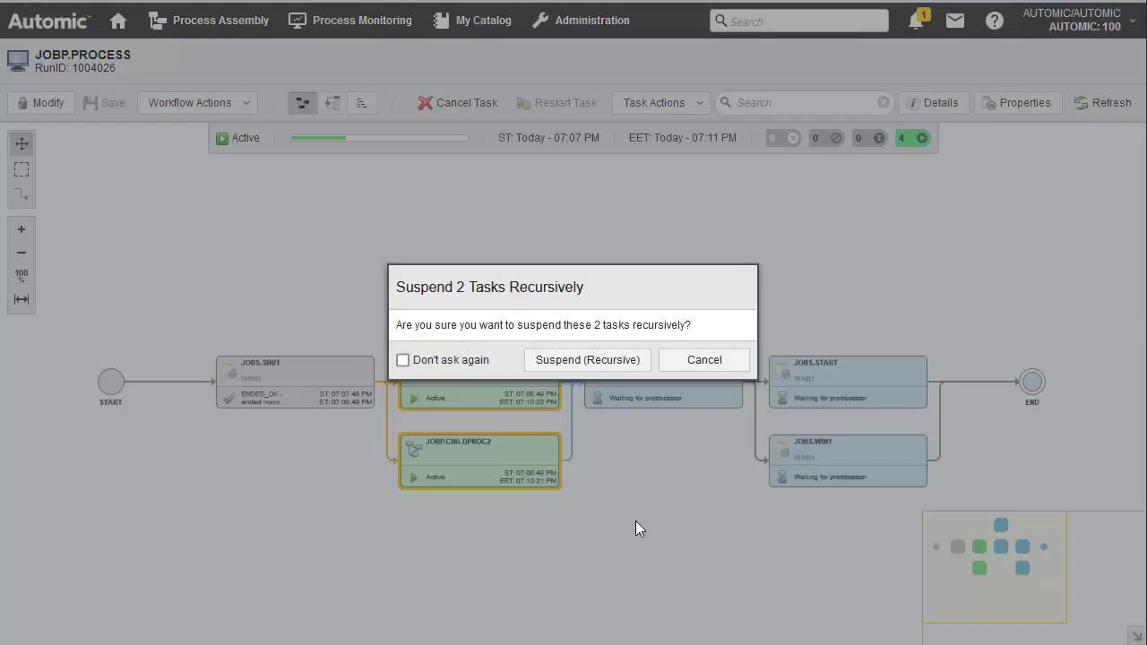
pyautogui.click(581, 358)
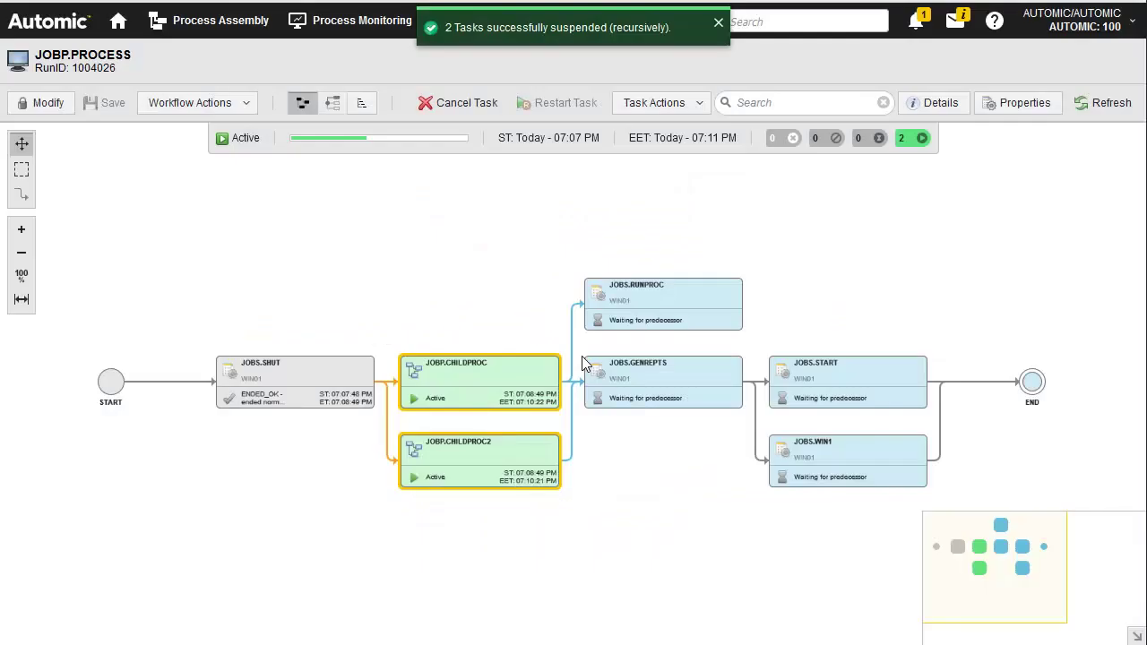
pyautogui.click(955, 20)
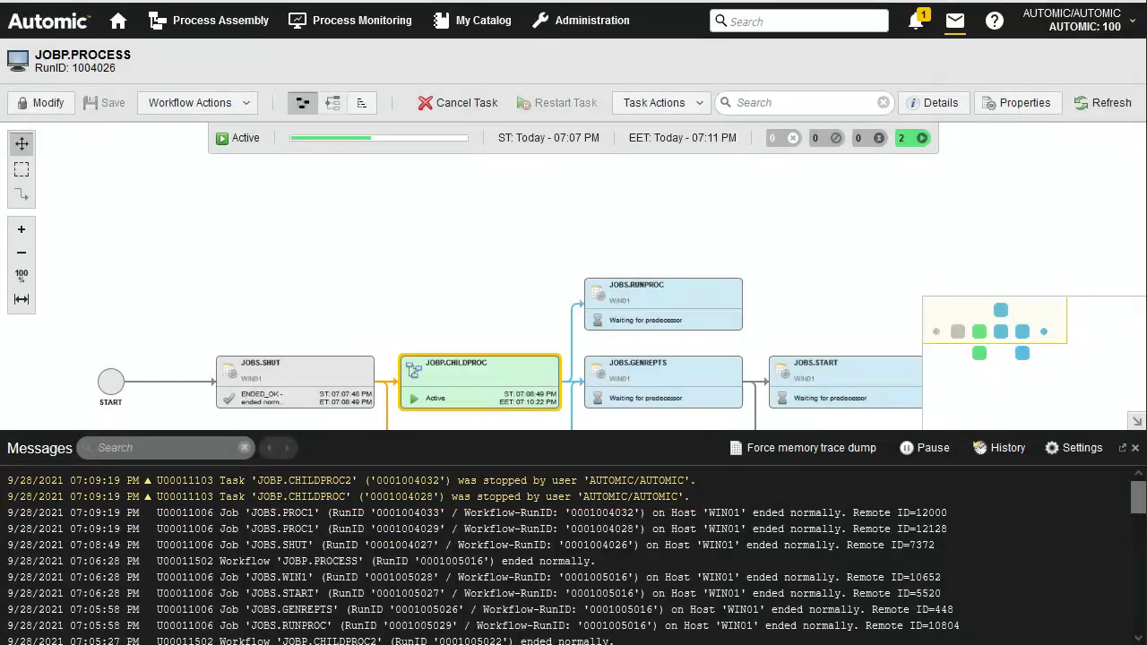
pyautogui.click(1136, 450)
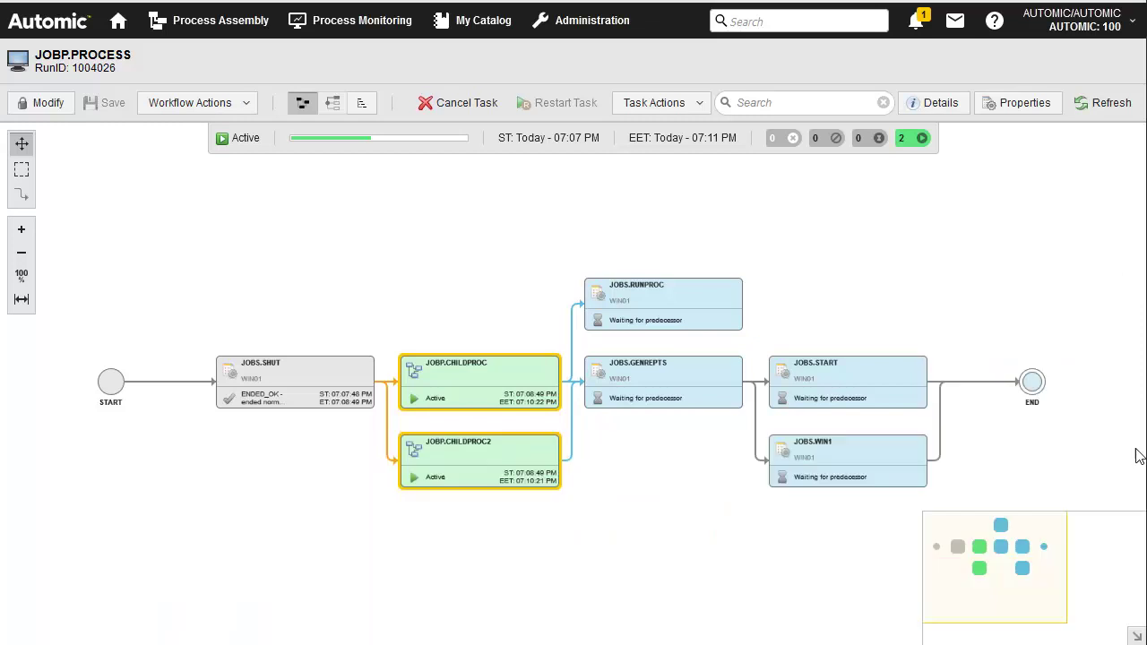
# Resume JOBP.CHILDPROC and JOBP.CHILDPROC2 together recursively, and open the message log
pyautogui.rightClick(489, 391)
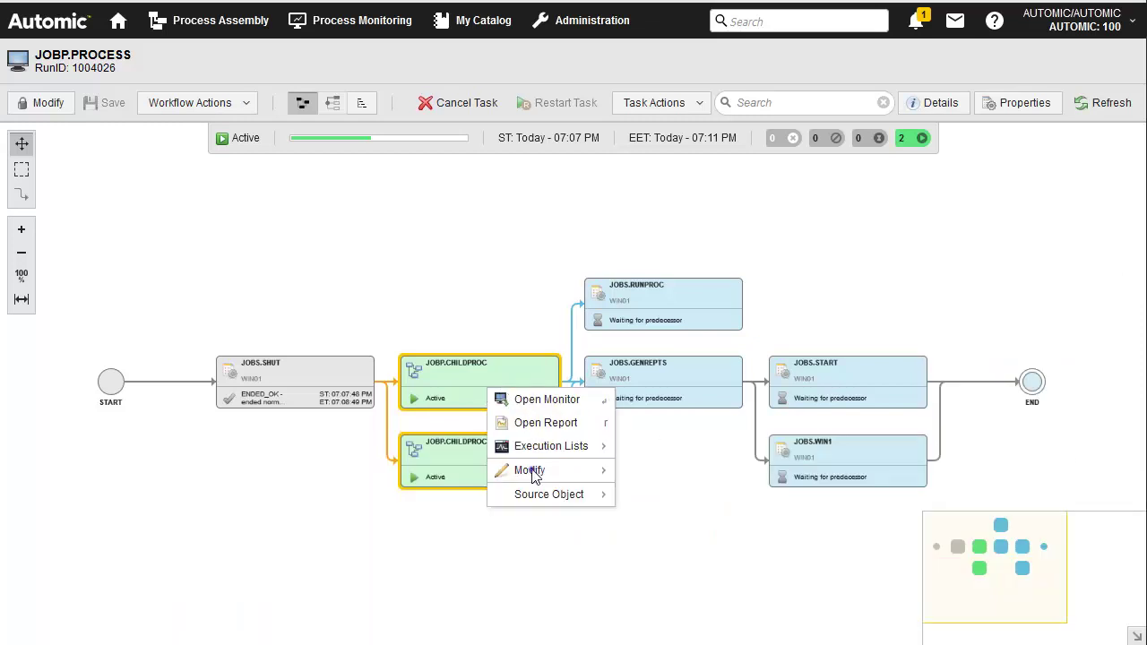
pyautogui.moveTo(532, 473)
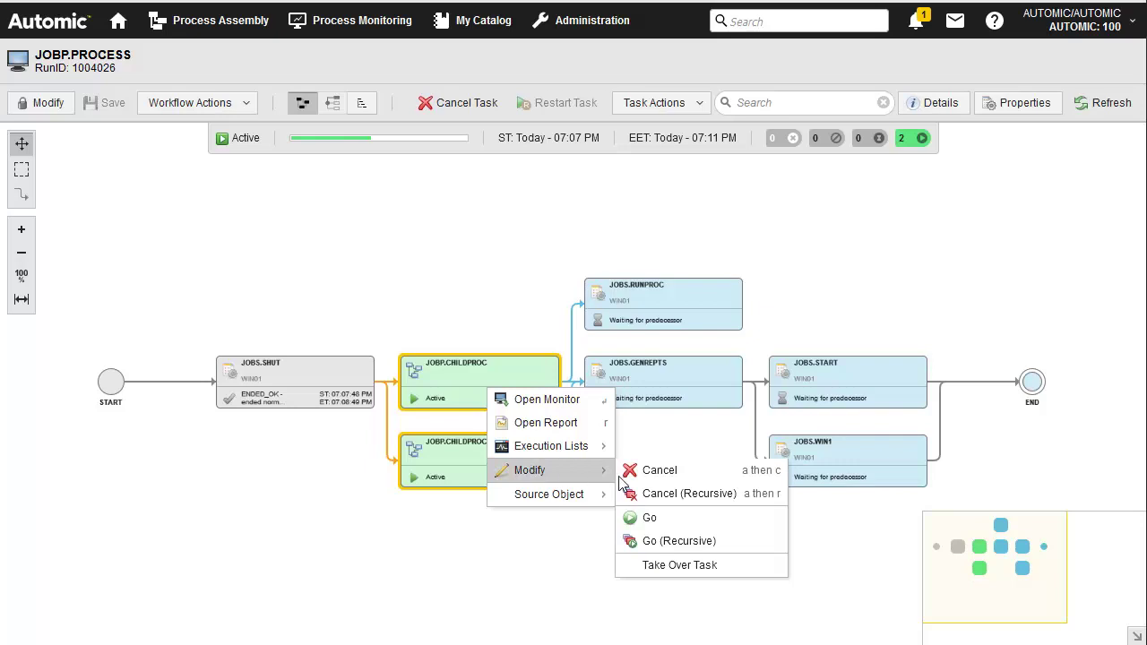
pyautogui.click(691, 544)
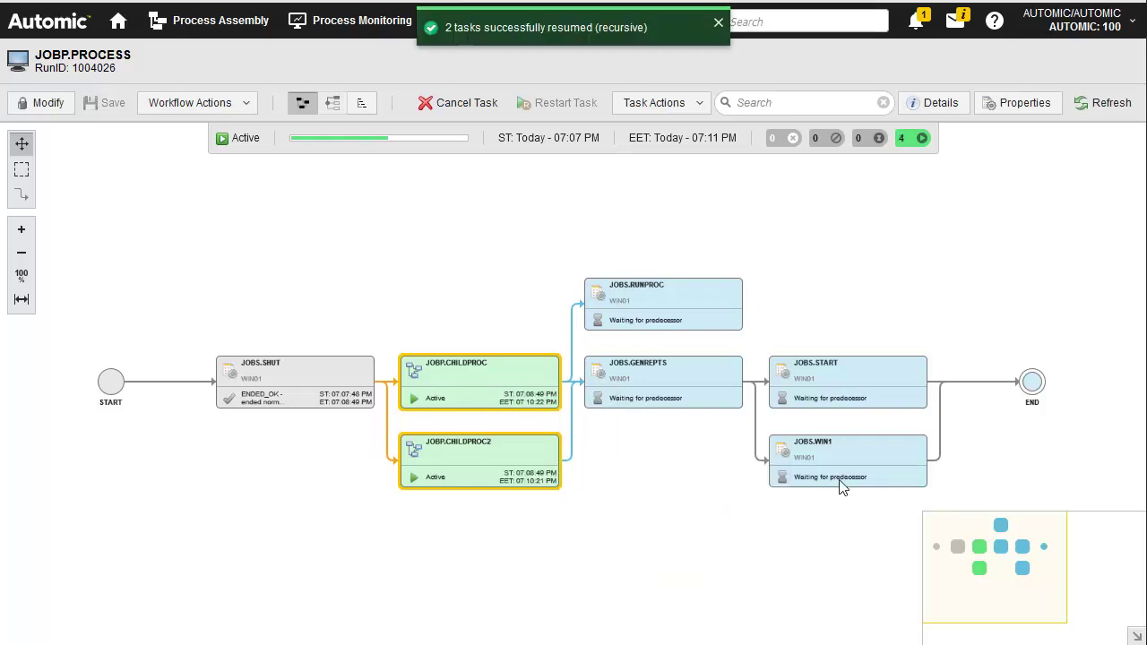
pyautogui.click(955, 20)
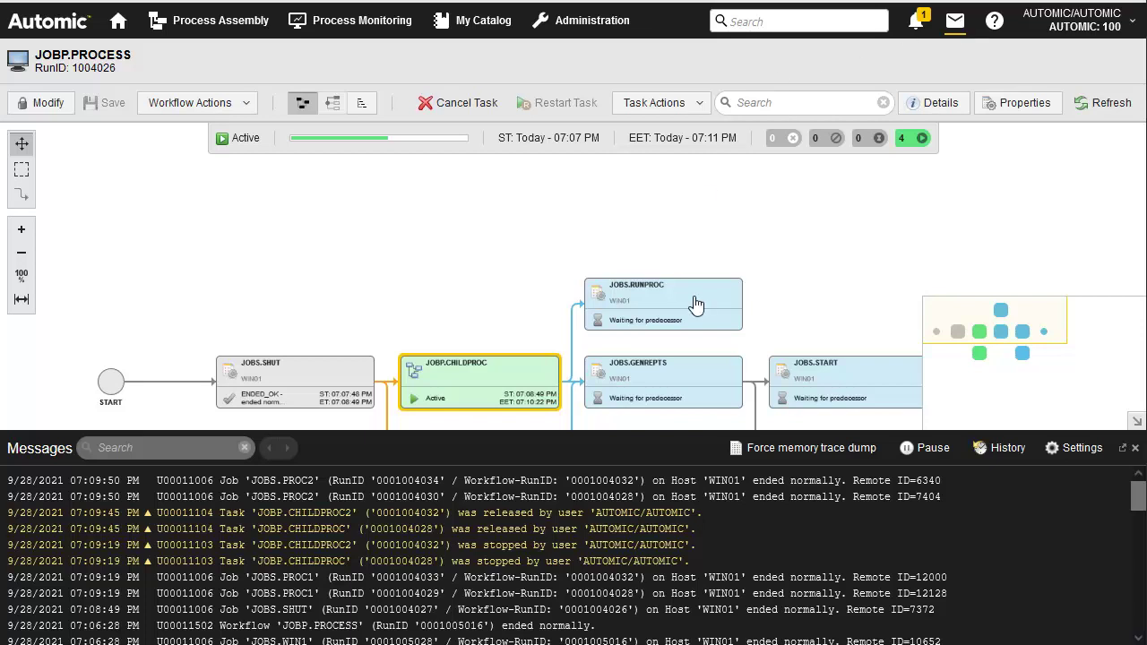
# Filter the task list by status OK, add the ACTIVE and WAITING statuses to the filter, and open the filter's status selection
pyautogui.moveTo(694, 305)
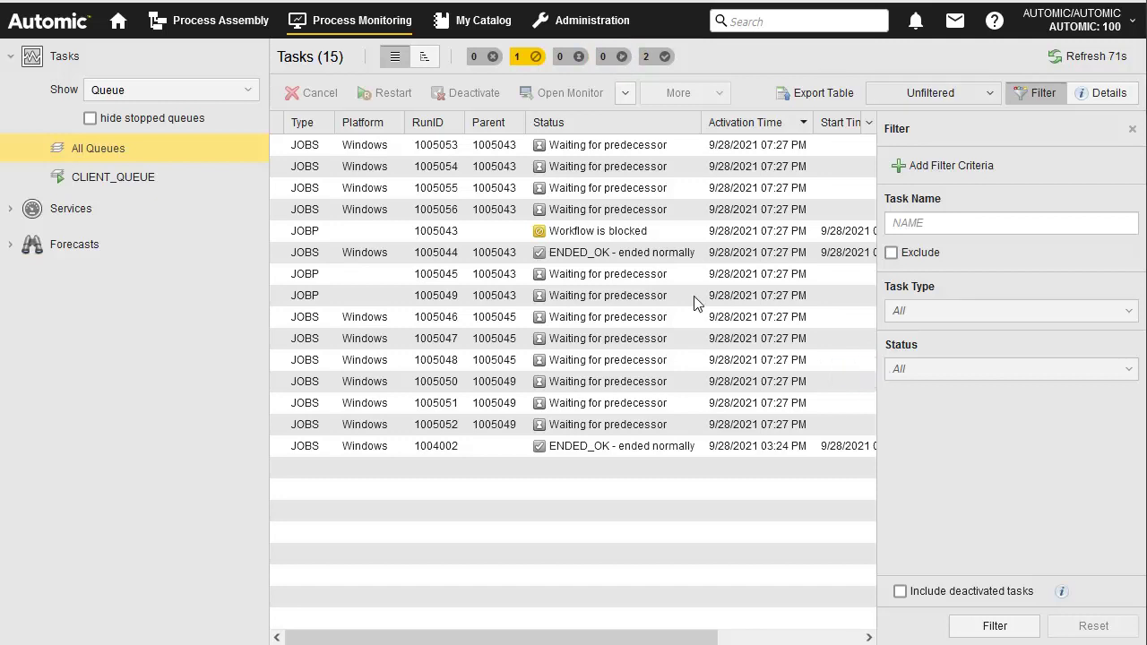
pyautogui.click(660, 56)
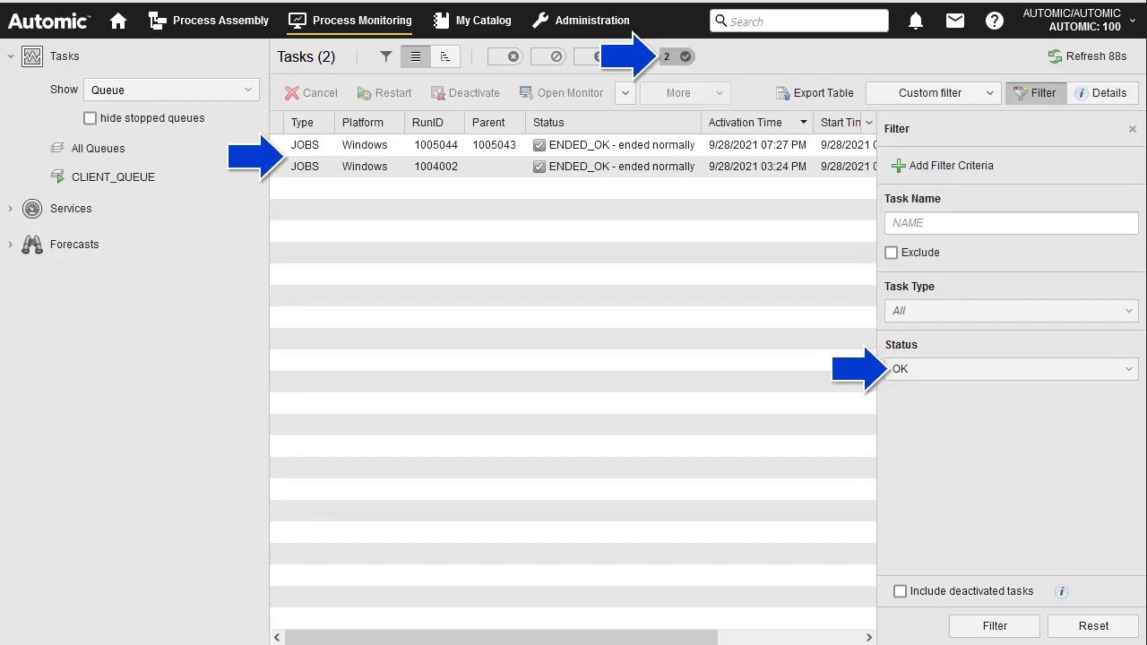
pyautogui.click(668, 55)
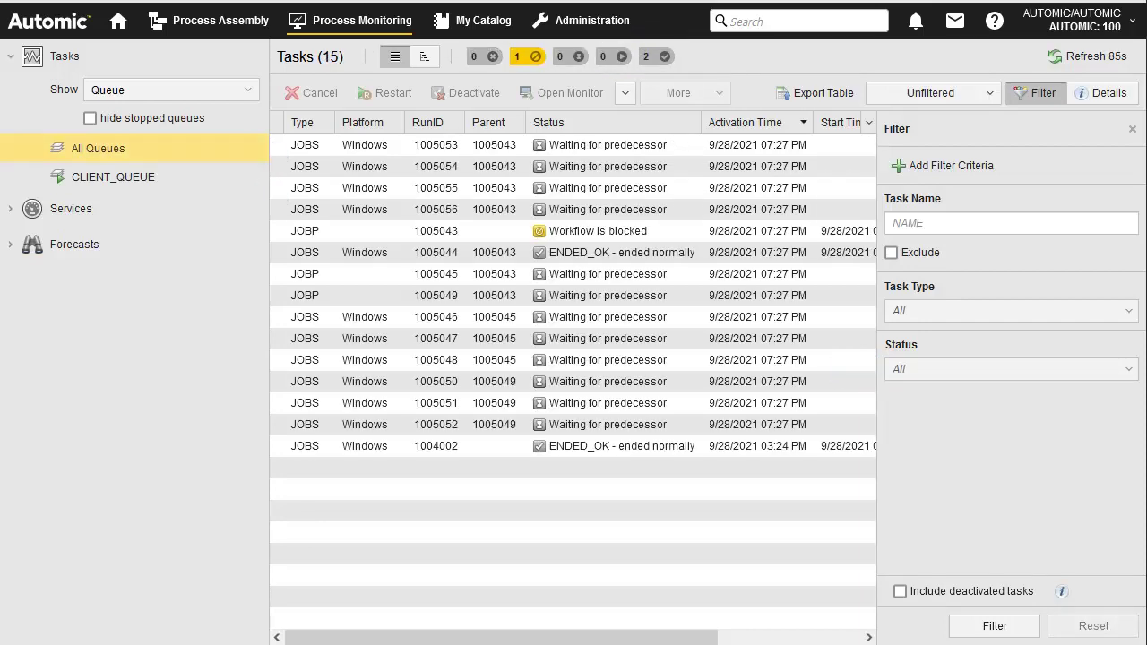
pyautogui.click(657, 58)
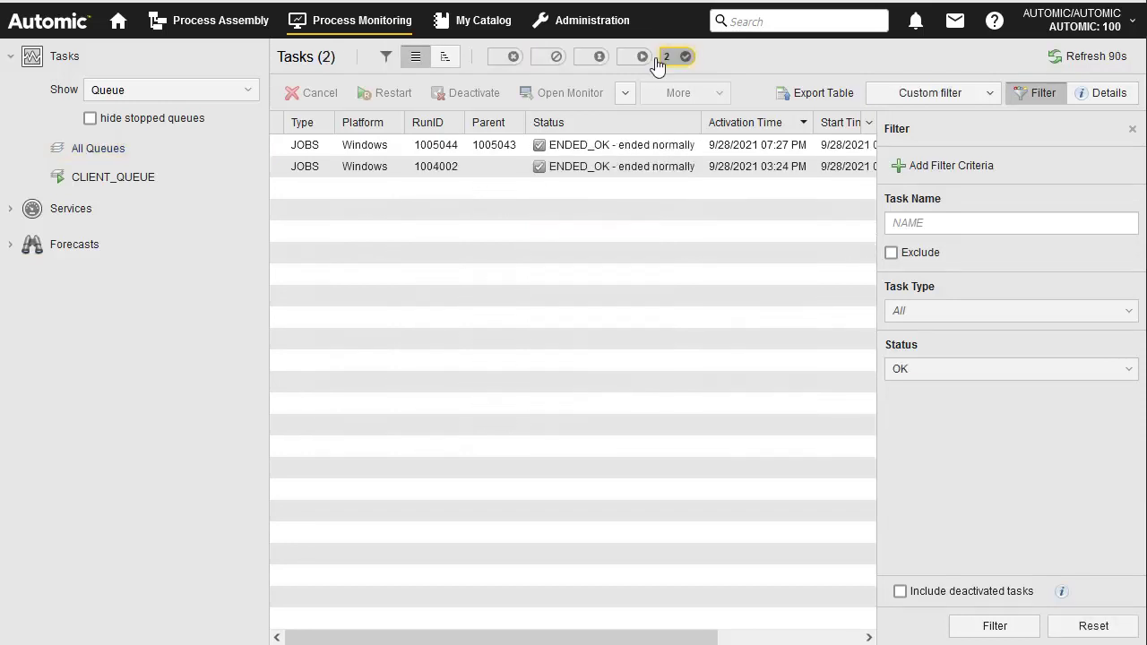
pyautogui.click(630, 57)
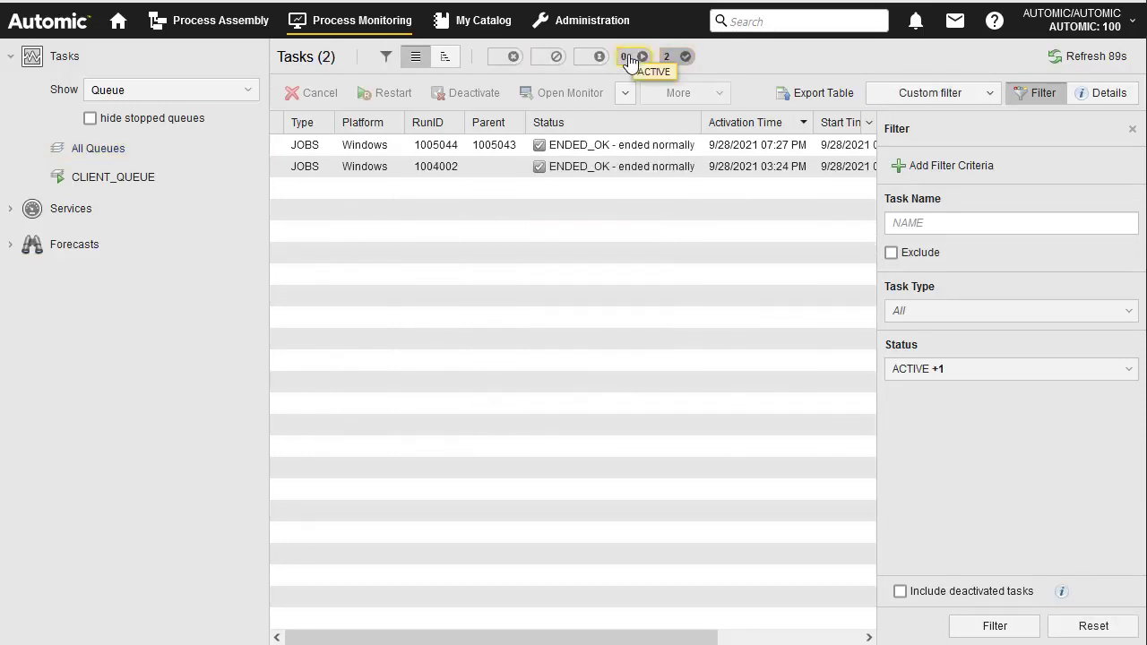
pyautogui.click(589, 58)
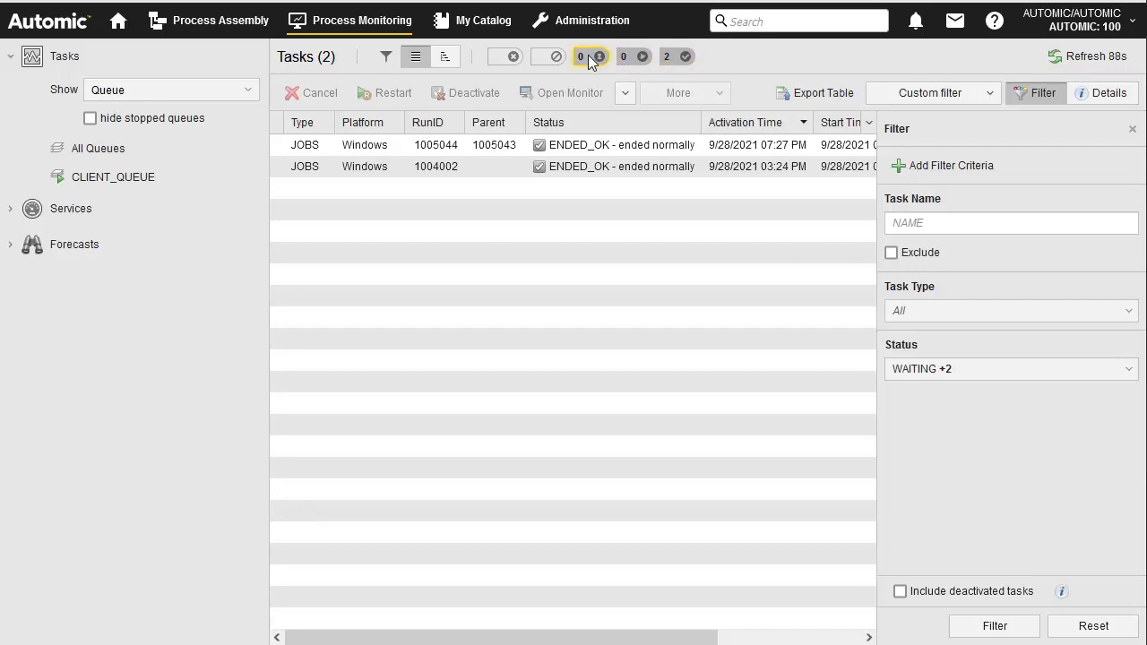
pyautogui.click(975, 369)
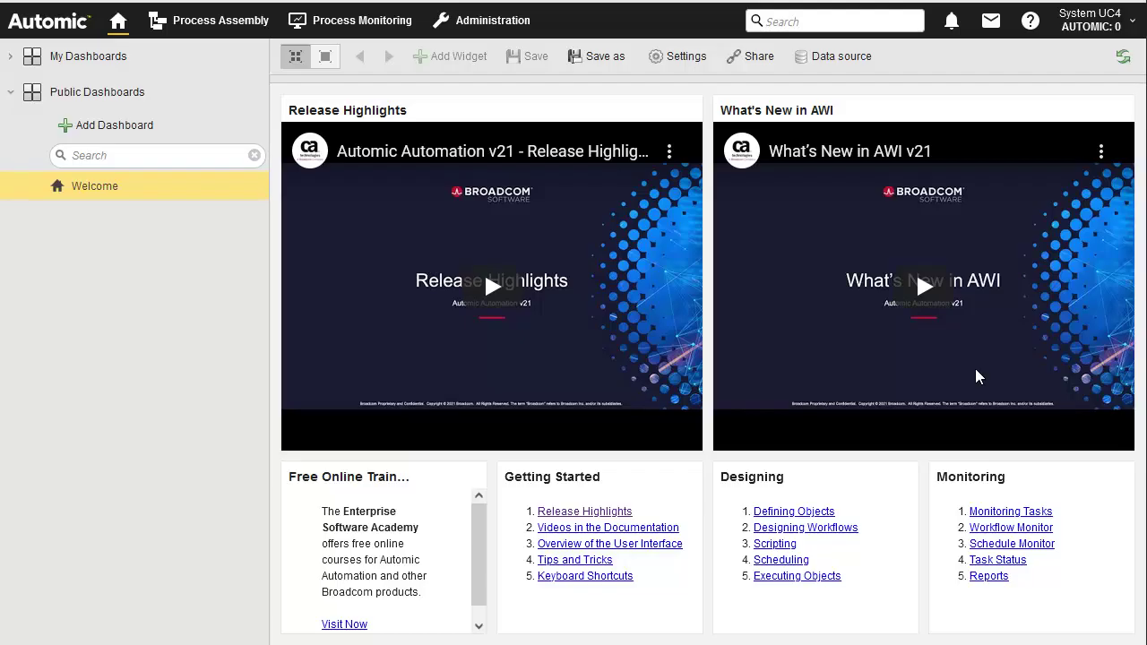
# Set the AWI logging level to WARNING (warning messages) in the administration settings and save it
pyautogui.click(490, 24)
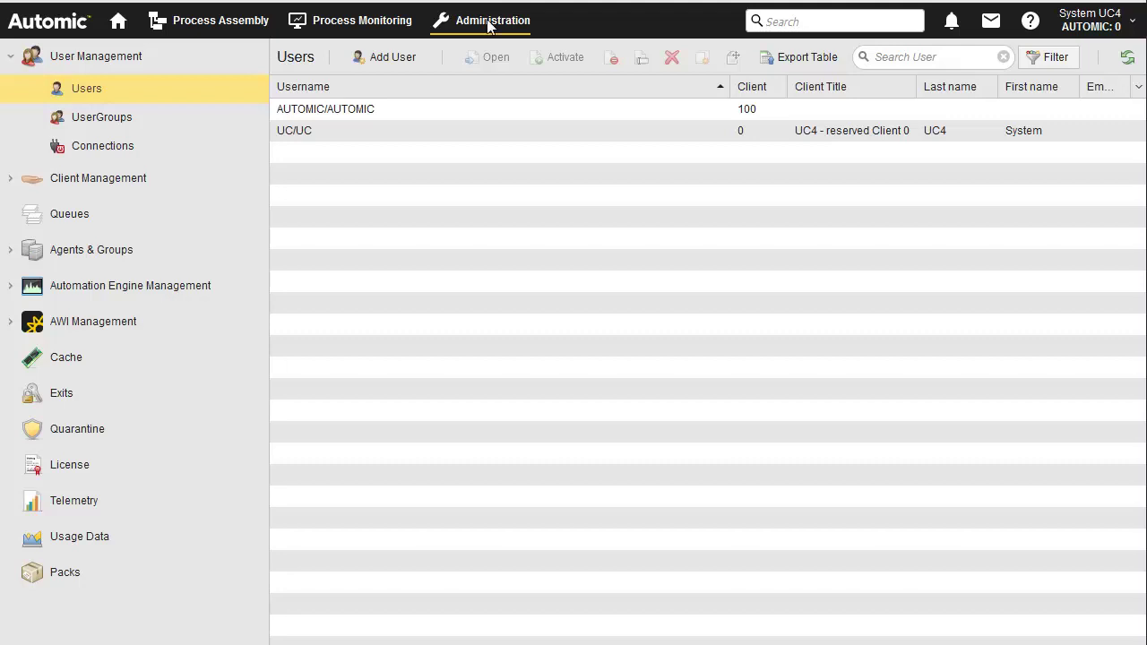
pyautogui.click(86, 324)
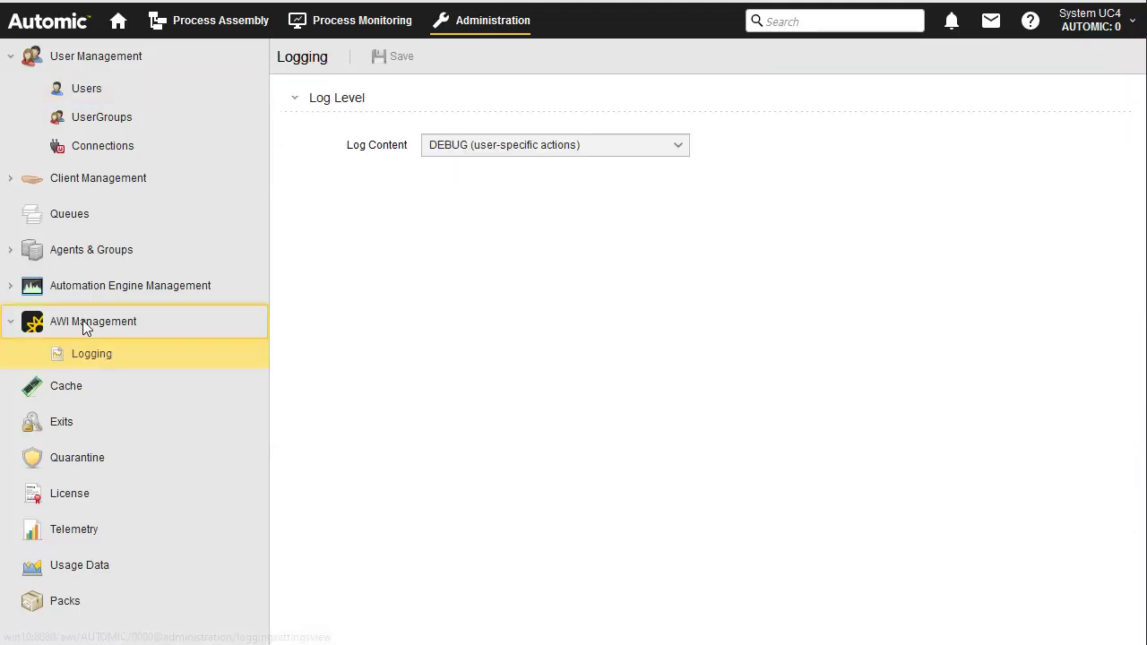
pyautogui.click(682, 148)
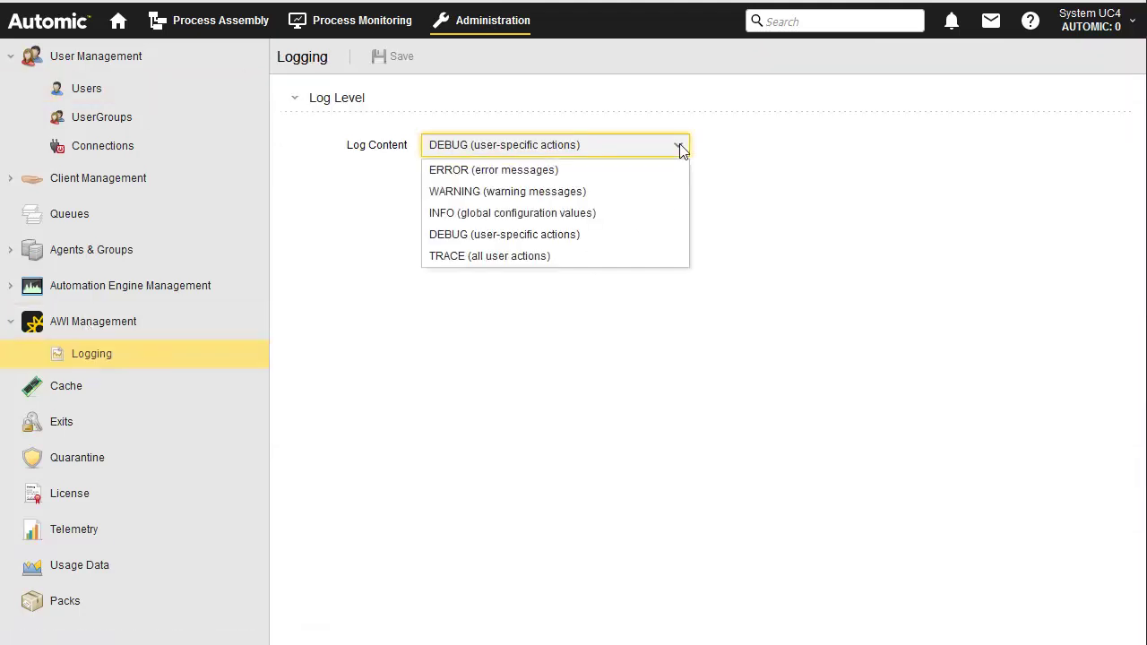
pyautogui.click(452, 197)
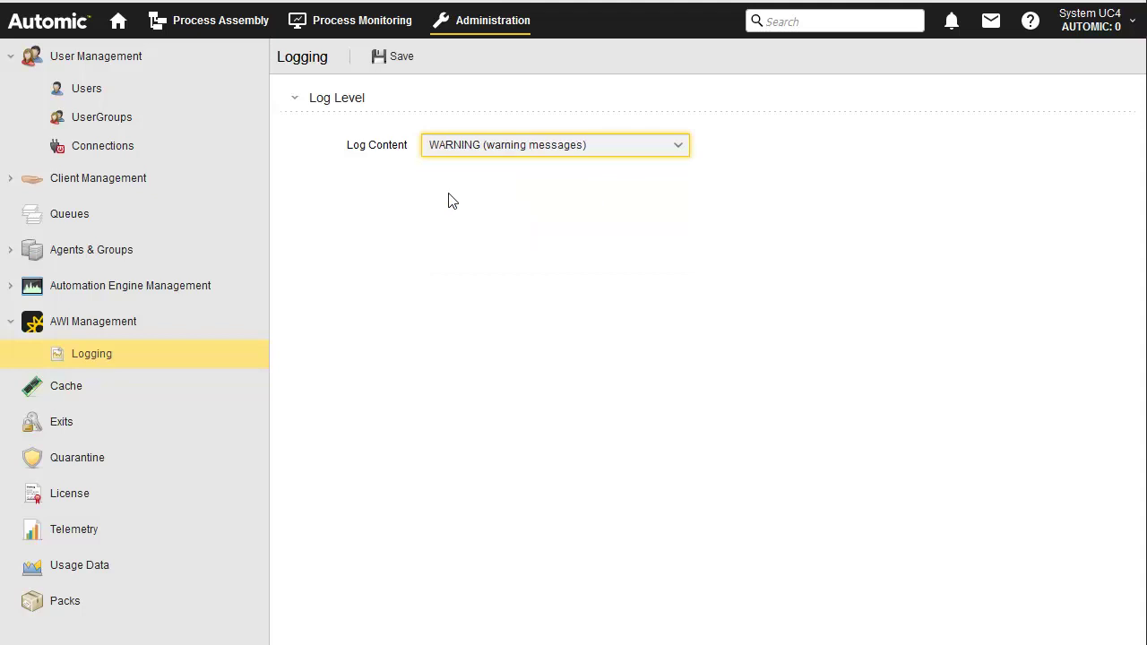
pyautogui.click(397, 56)
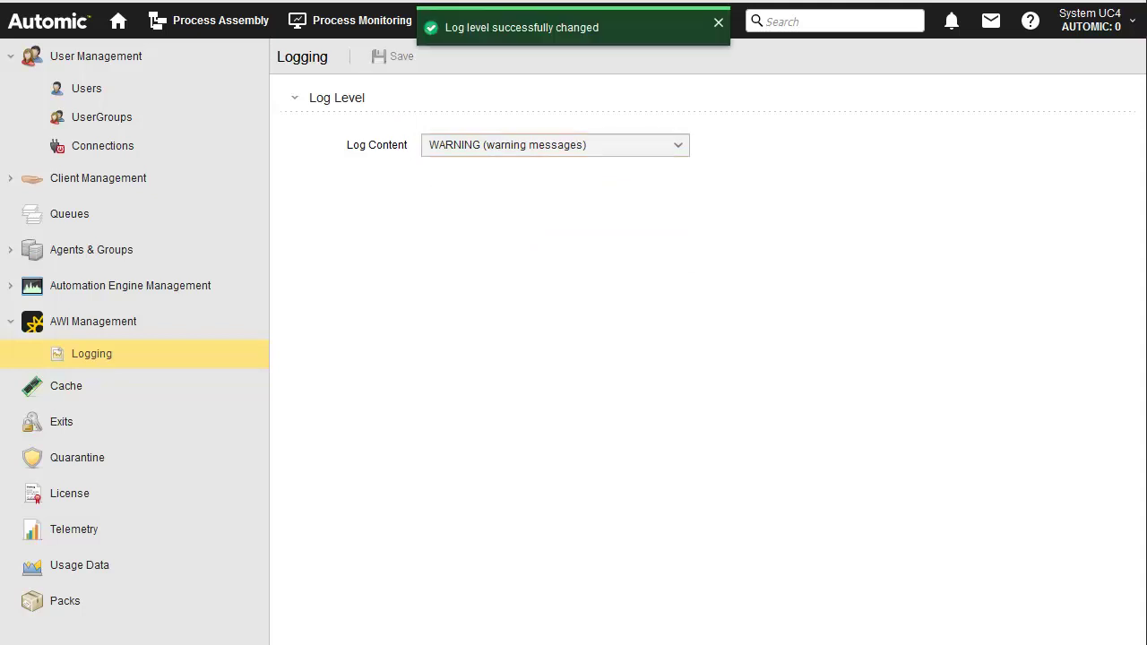